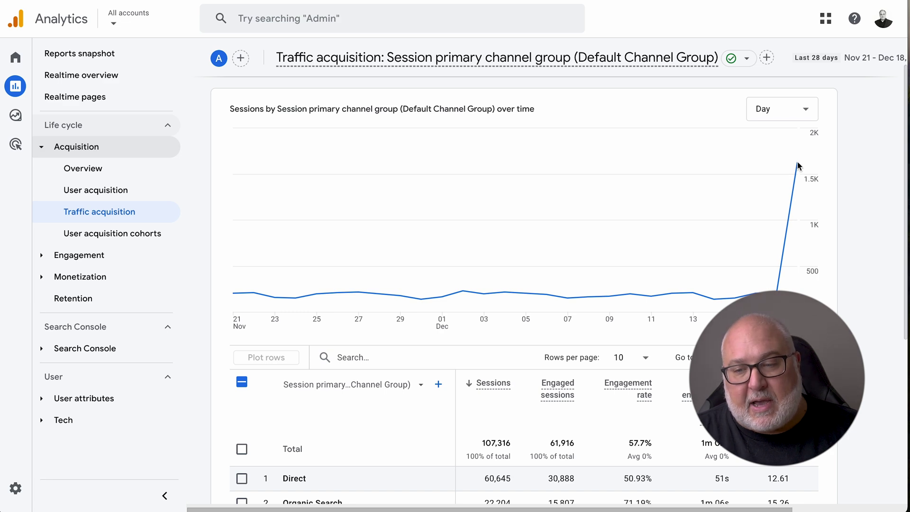
Step: Plot the Organic Search channel alongside Unassigned in the sessions over time chart and compare their daily trends
scroll(780, 202, "down", 5)
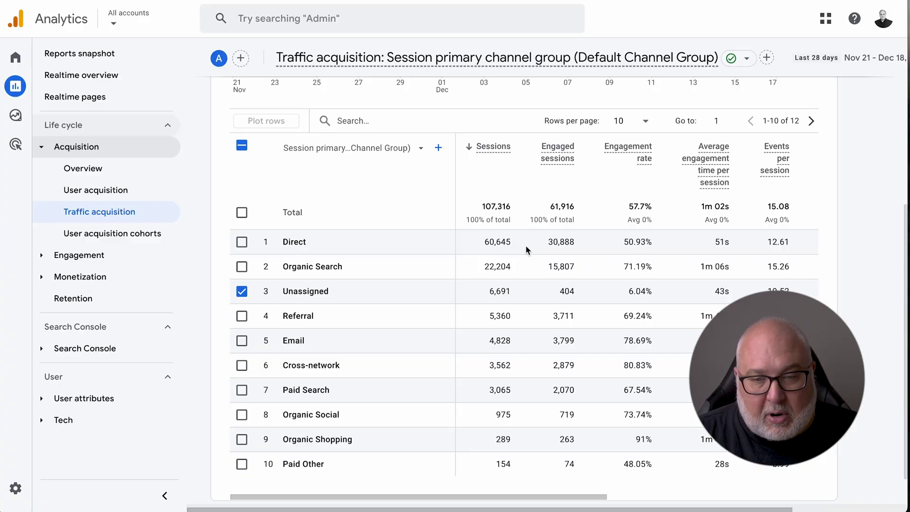
scroll(526, 250, "up", 1)
scroll(526, 246, "up", 4)
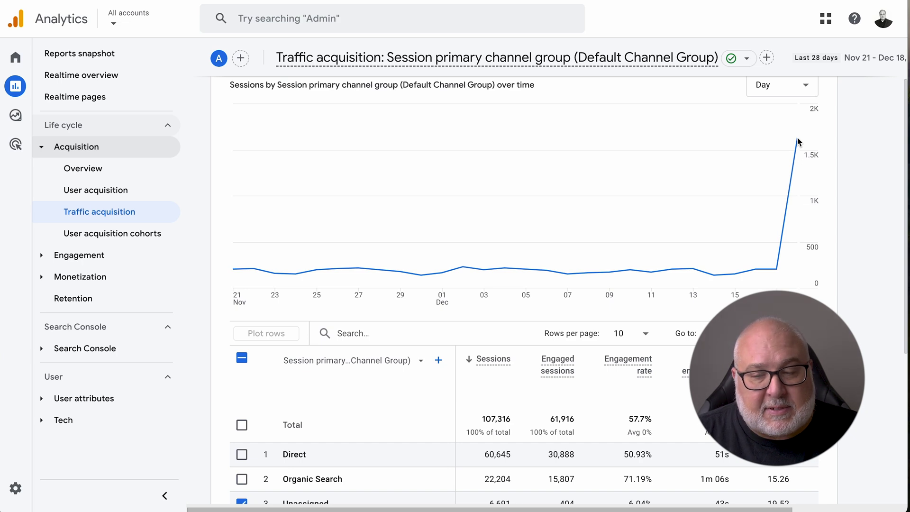
scroll(797, 141, "up", 1)
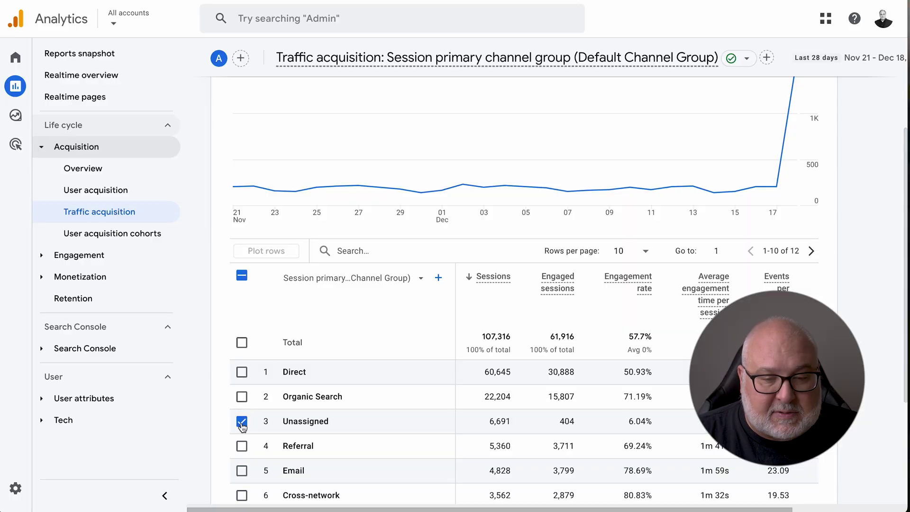
left_click(242, 399)
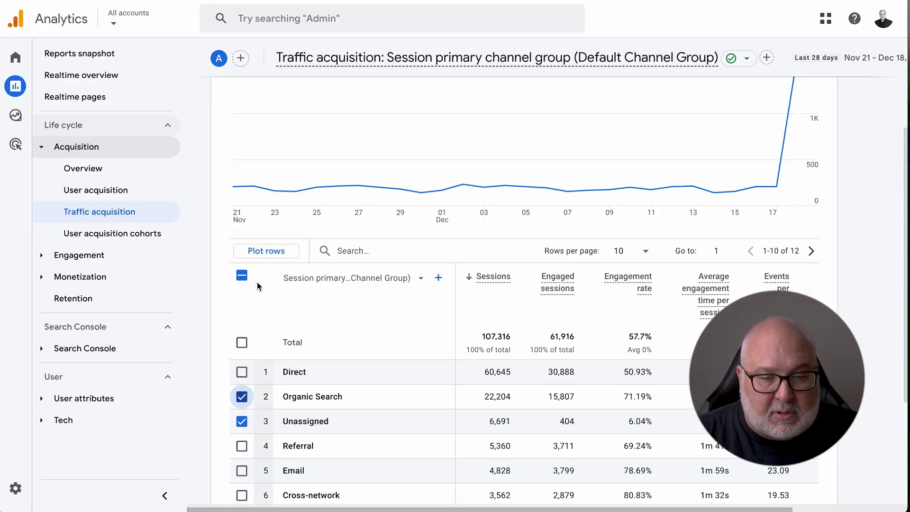
left_click(265, 251)
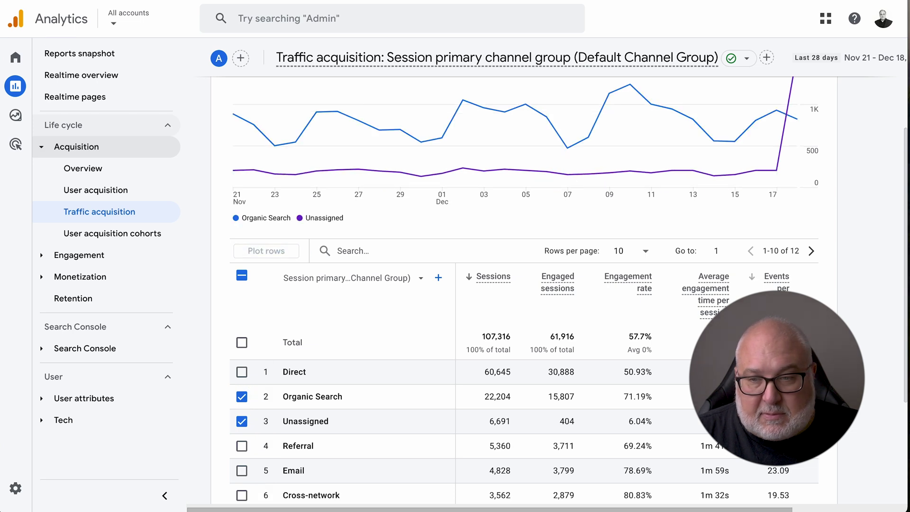
scroll(752, 275, "up", 2)
mouse_move(799, 232)
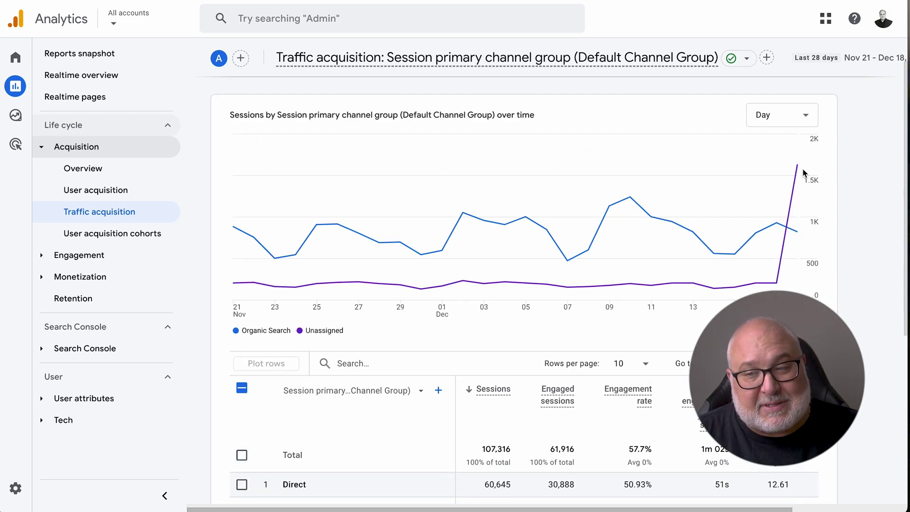
mouse_move(769, 231)
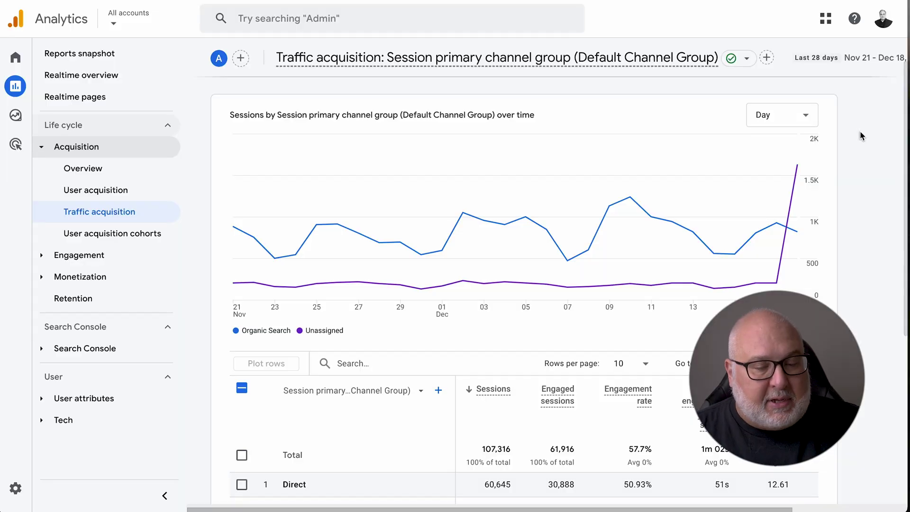
Step: Deselect the Organic Search row in the channel group table, leaving only Unassigned selected
scroll(862, 136, "down", 2)
scroll(863, 136, "down", 1)
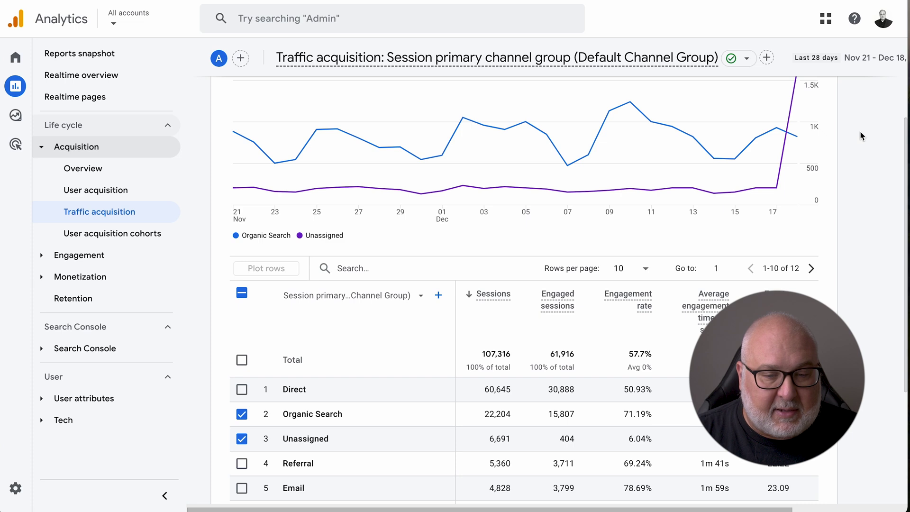
scroll(862, 136, "down", 3)
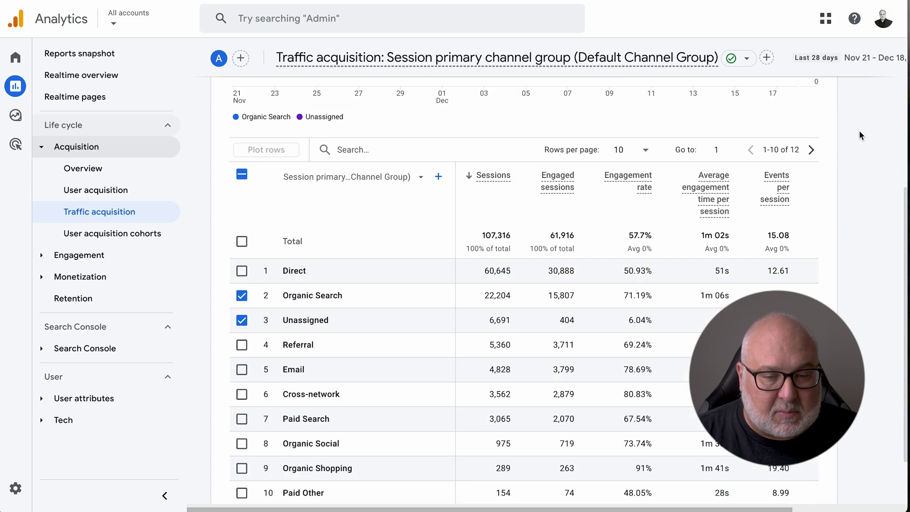
left_click(242, 297)
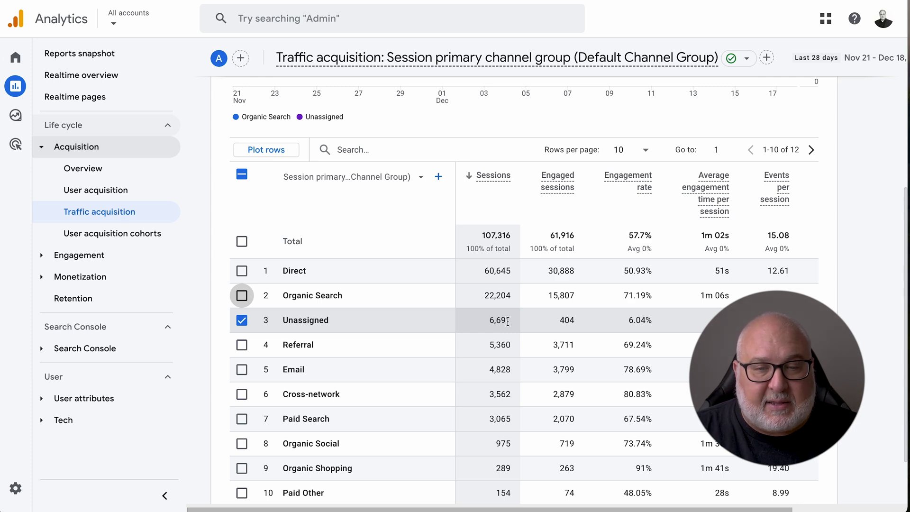
scroll(508, 320, "up", 2)
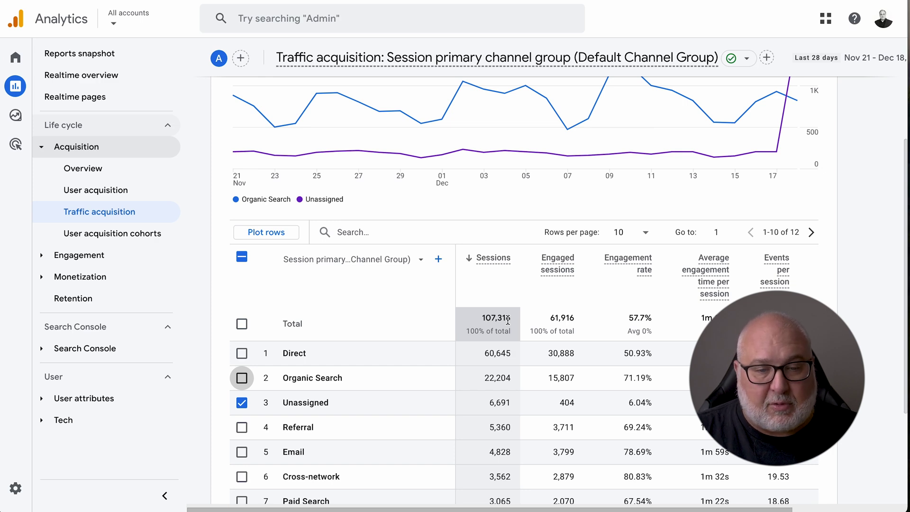
scroll(508, 321, "down", 2)
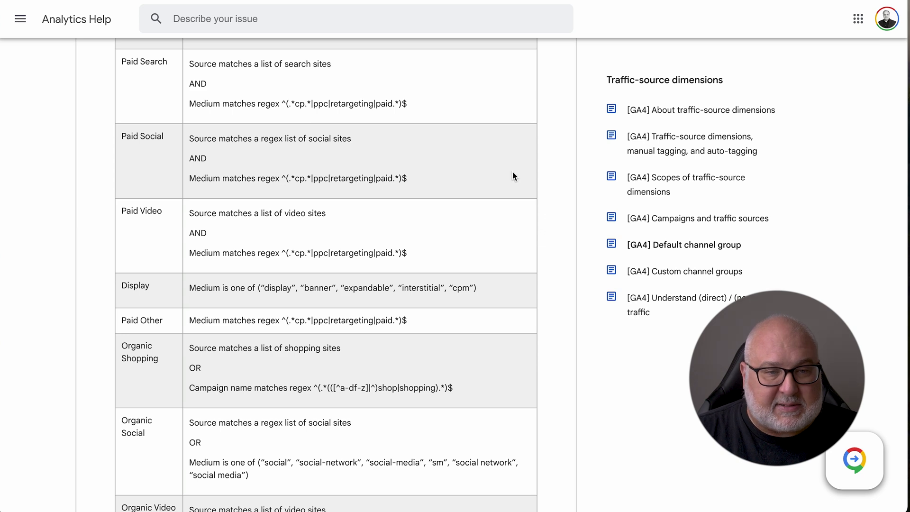
Step: Switch to the Analytics Help default channel group article and review the manual traffic rules from Direct through Paid Search
scroll(515, 177, "up", 2)
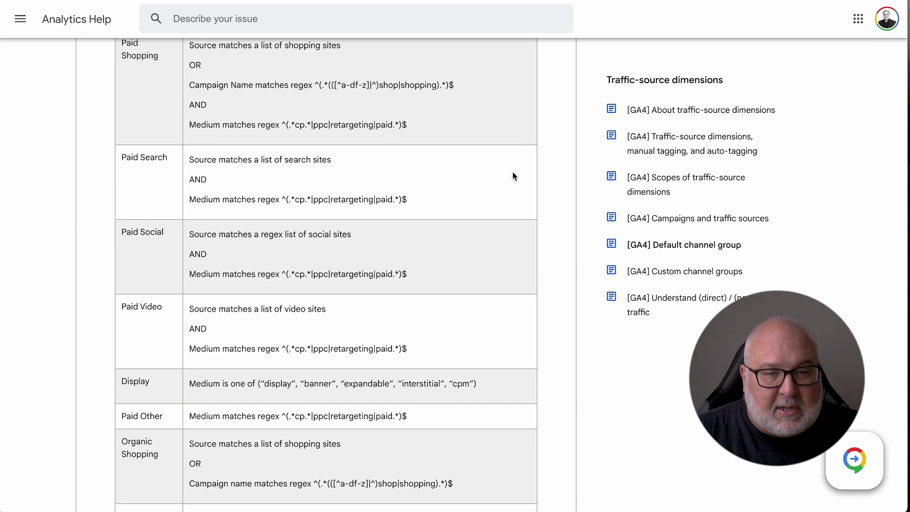
scroll(514, 176, "up", 4)
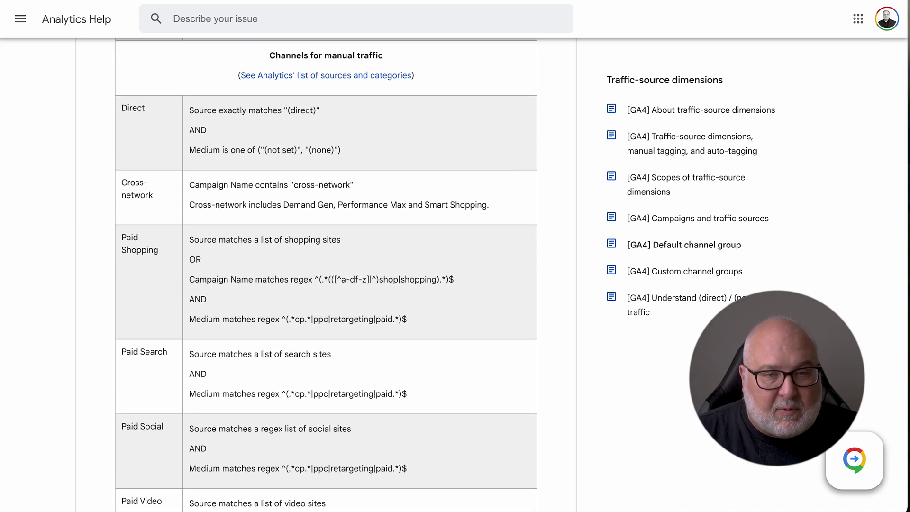
scroll(513, 175, "down", 1)
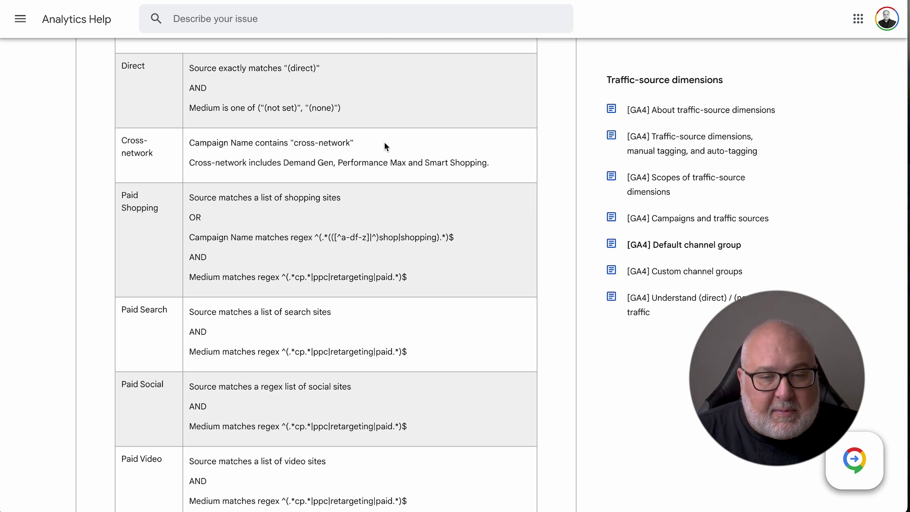
scroll(377, 142, "down", 1)
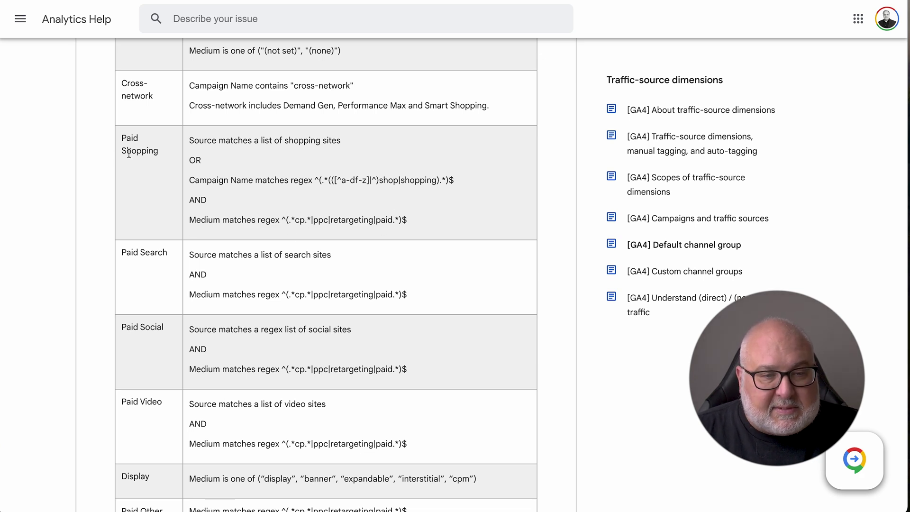
scroll(144, 164, "down", 2)
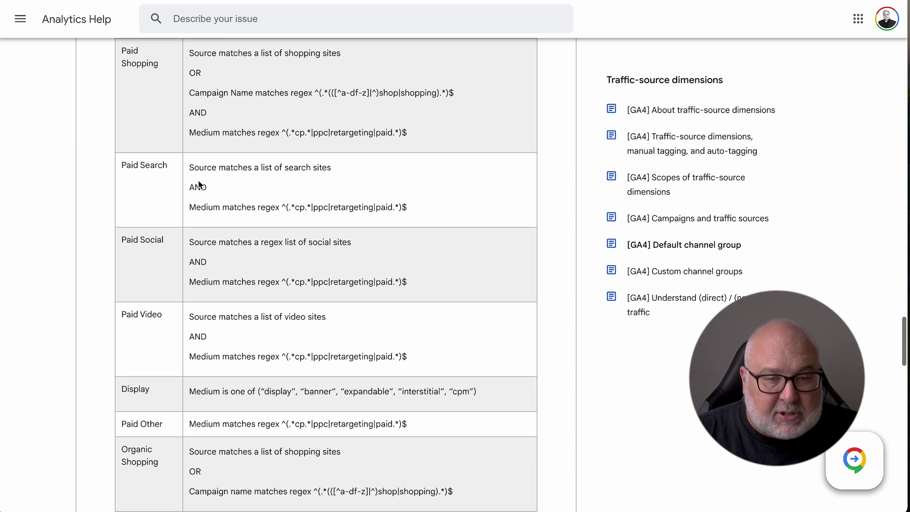
Step: Examine the Paid Search rule, highlighting its source condition and the medium regex terms cp, ppc, retargeting and paid
left_click_drag(188, 169, 356, 178)
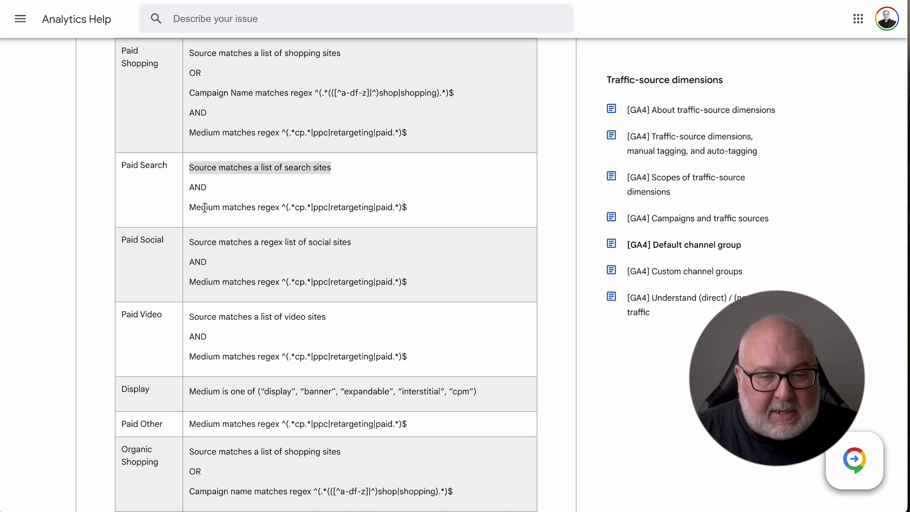
left_click(294, 209)
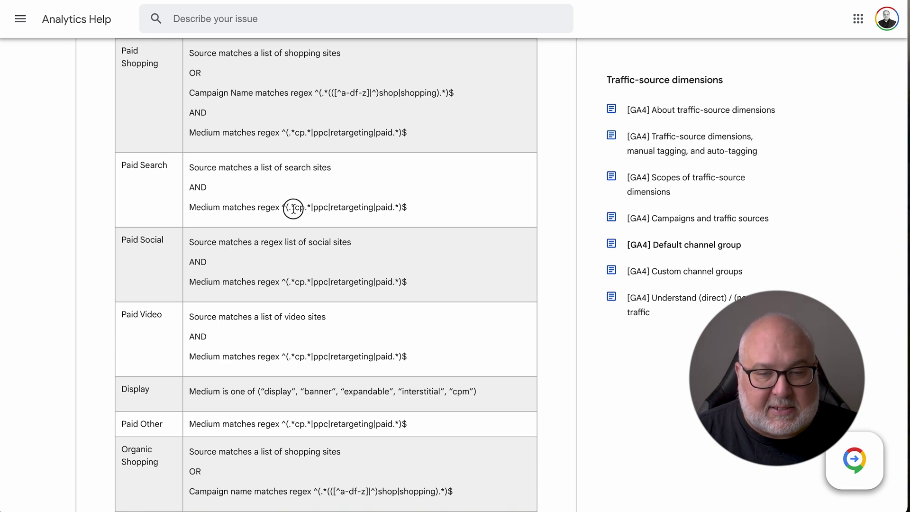
left_click_drag(291, 207, 311, 207)
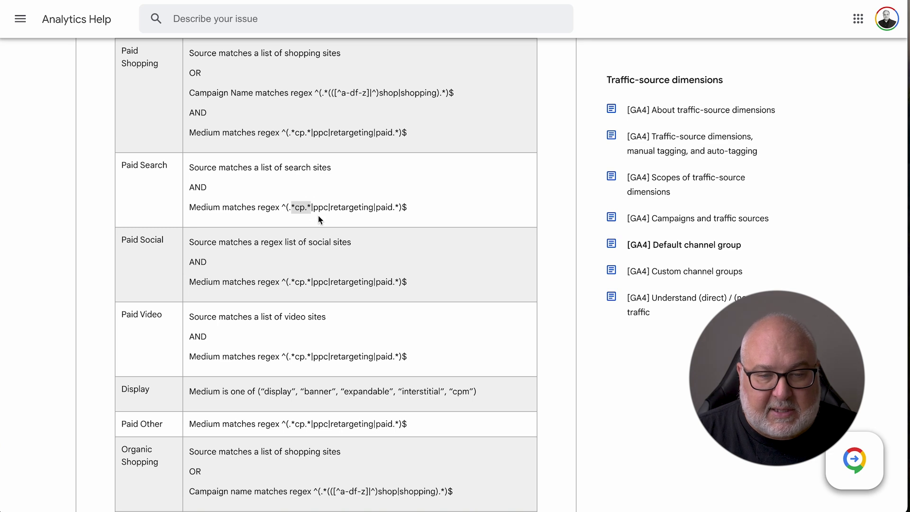
left_click_drag(313, 207, 328, 208)
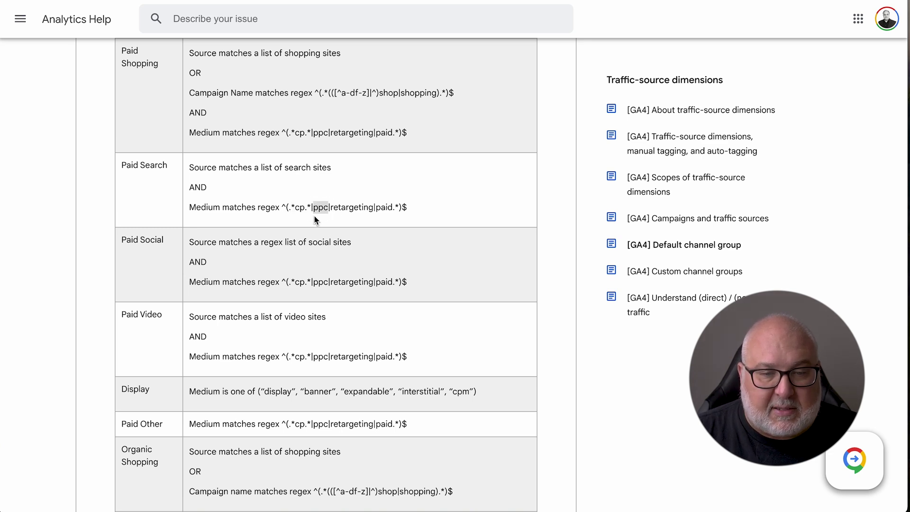
left_click(305, 209)
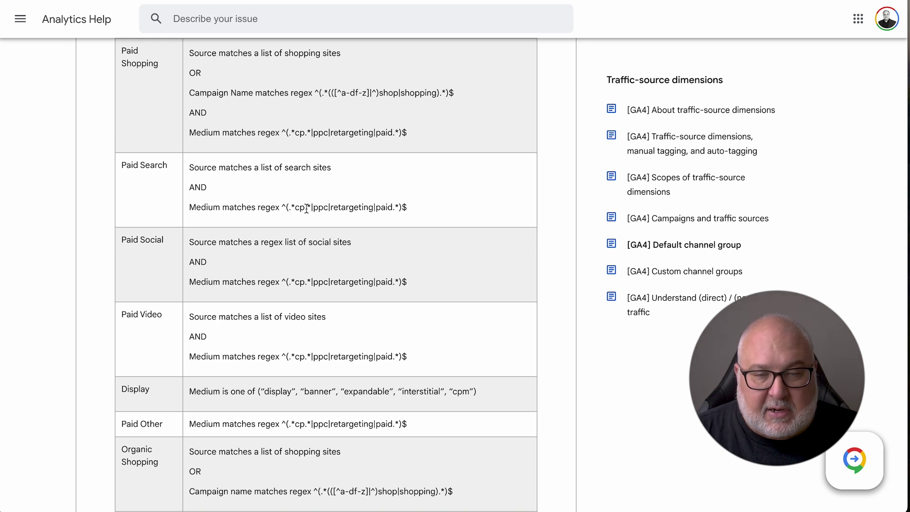
double_click(323, 208)
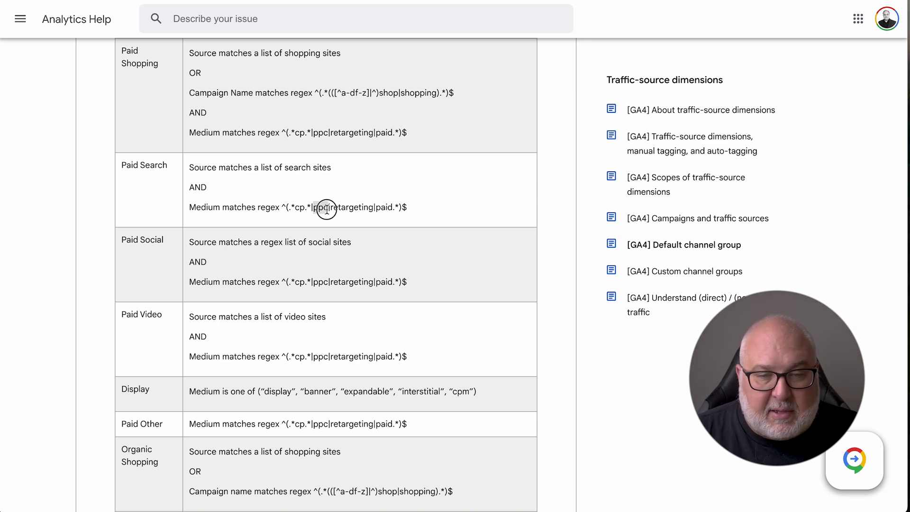
left_click(339, 209)
left_click_drag(338, 209, 373, 208)
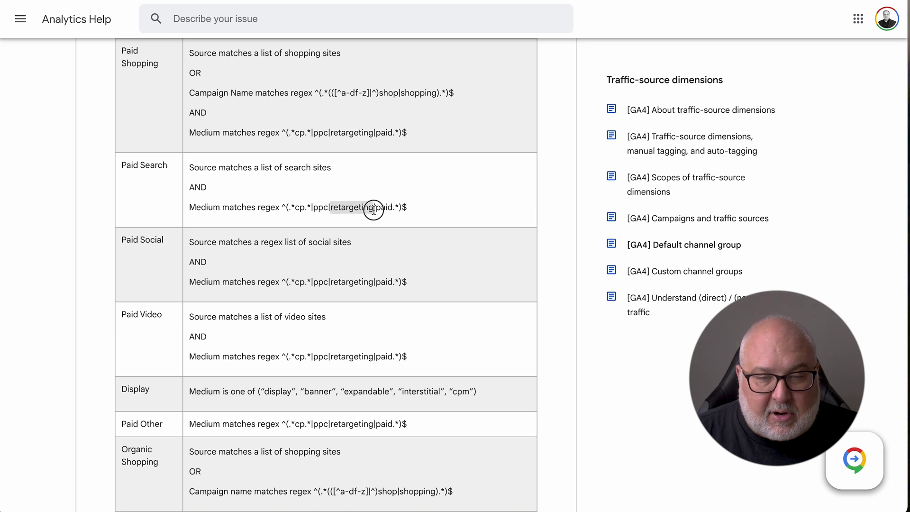
double_click(382, 208)
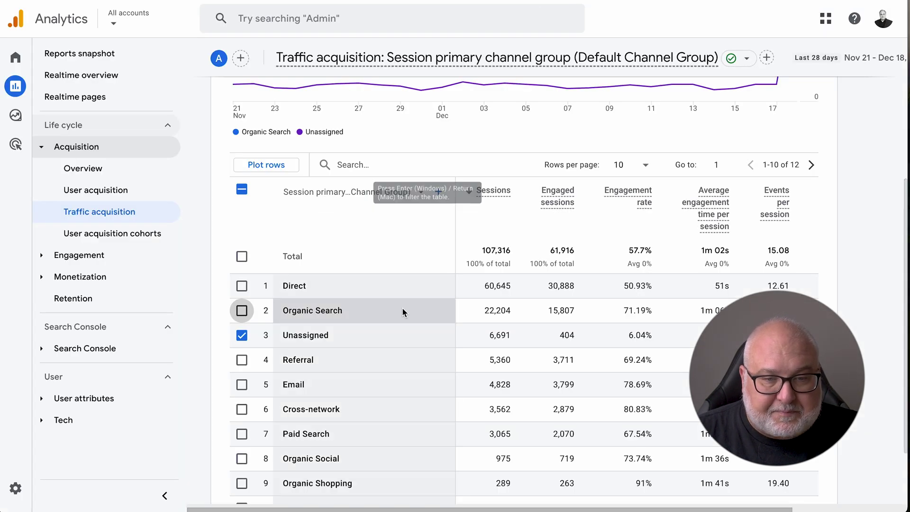
Step: Switch back to the Traffic acquisition report in Analytics and add Session source / medium as the table's secondary dimension
left_click(439, 192)
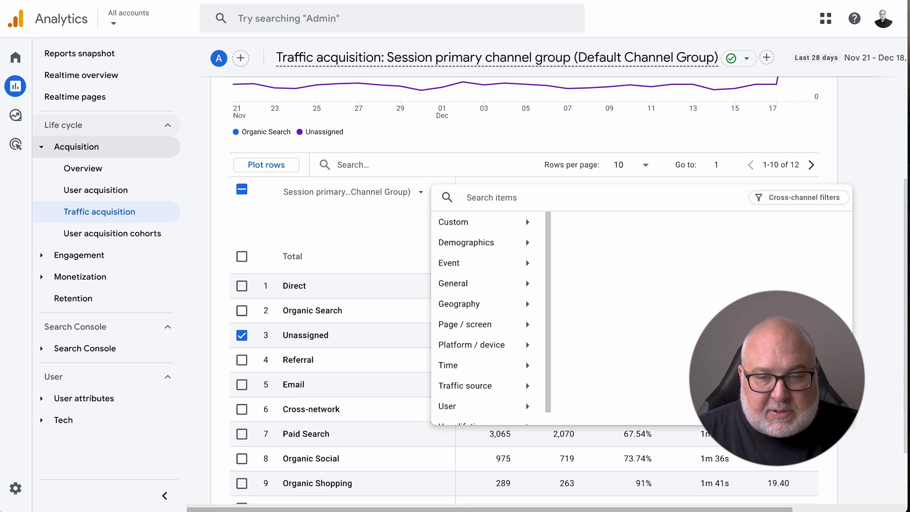
type("sesssion")
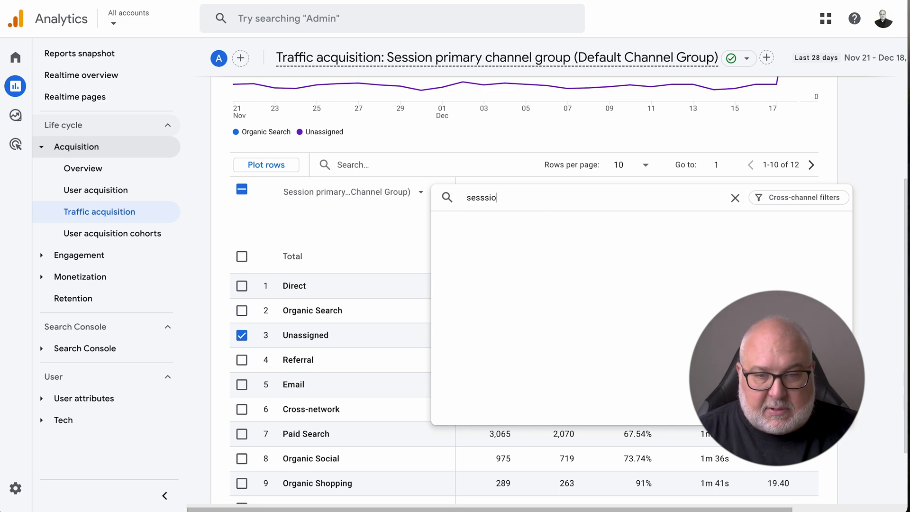
key("BackSpace")
key("BackSpace")
key("BackSpace")
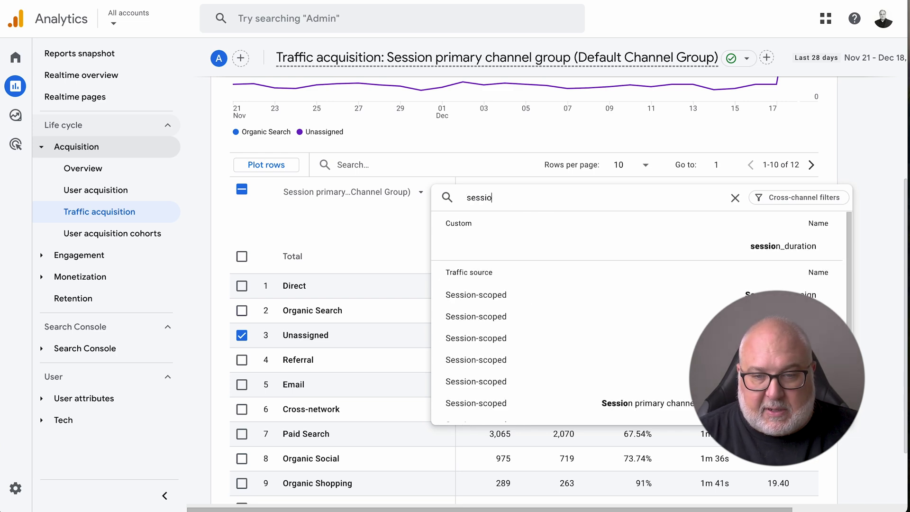
type("ion sou")
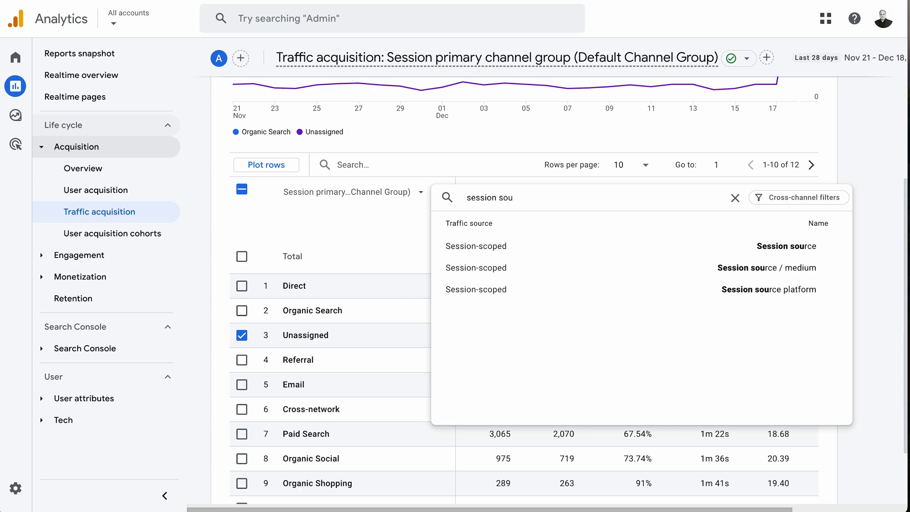
left_click(720, 267)
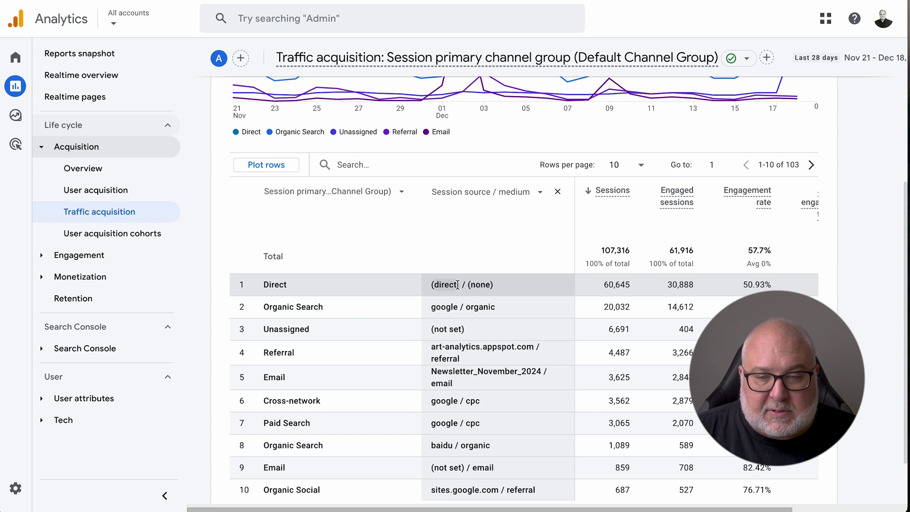
Step: Examine the source / medium values of the Direct and Paid Search rows, highlighting each medium
double_click(482, 285)
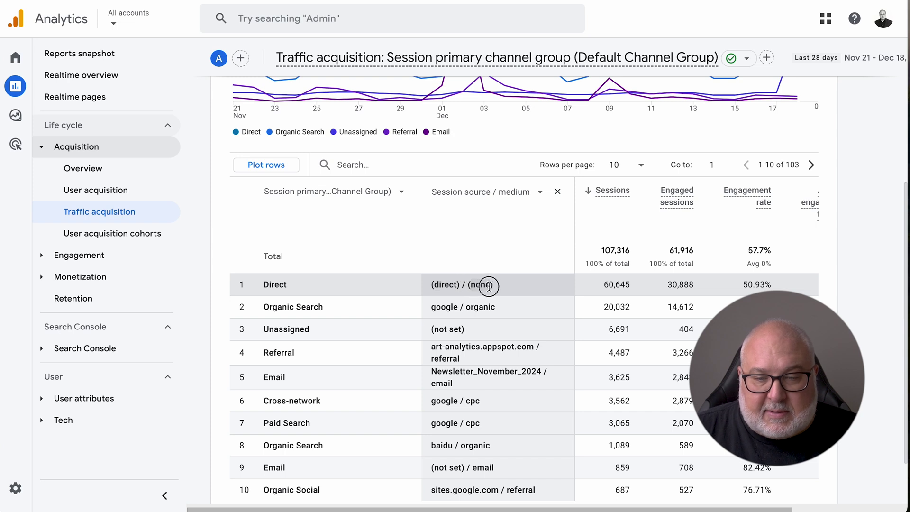
scroll(512, 324, "down", 2)
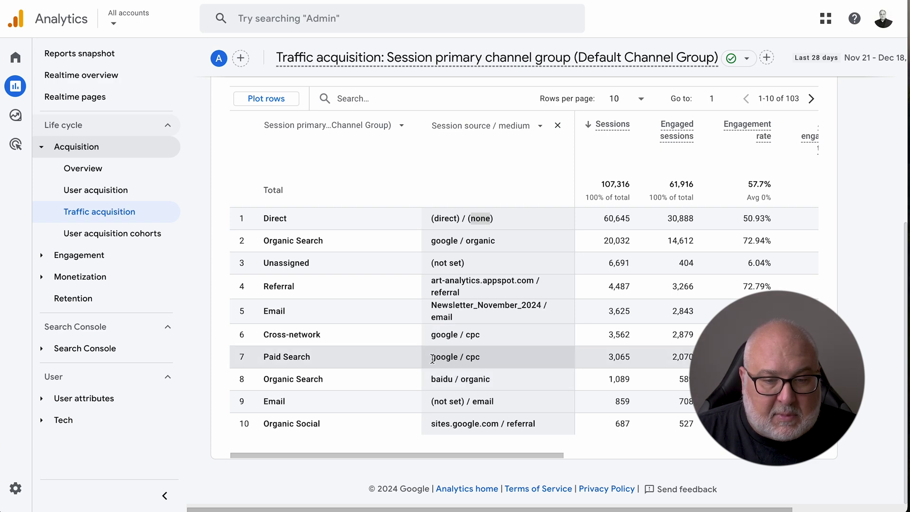
left_click_drag(431, 360, 456, 359)
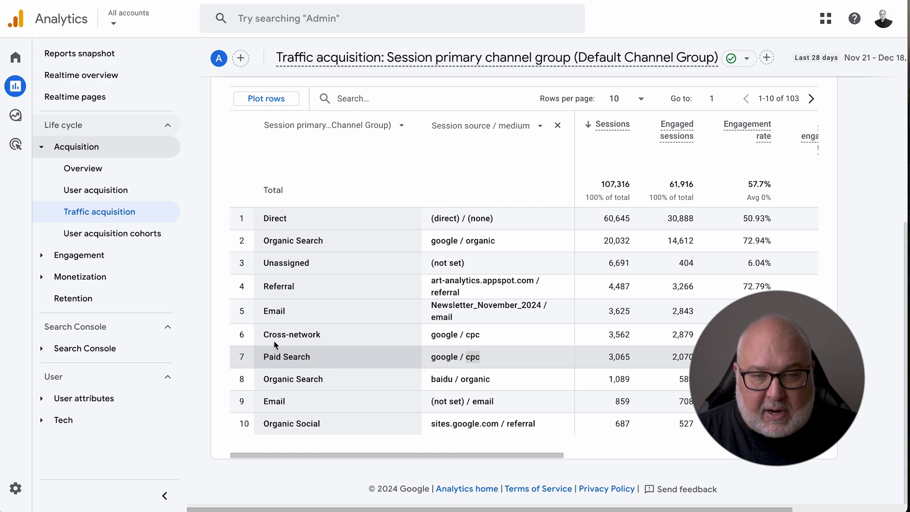
Step: Filter the traffic acquisition table by "unassigned"
left_click(355, 96)
type("unassigned")
key("Return")
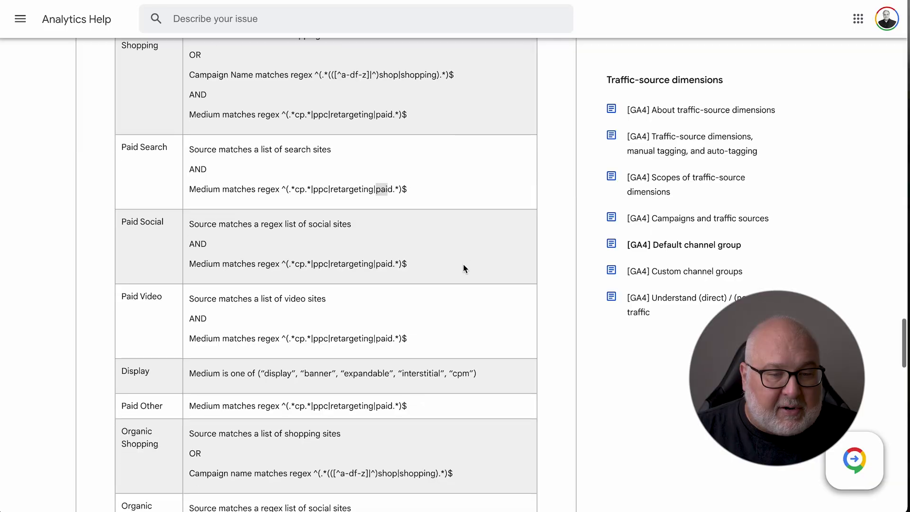
Step: Examine the Email rule in the default channel group table, highlighting its accepted source values and checking its medium values
scroll(463, 269, "down", 12)
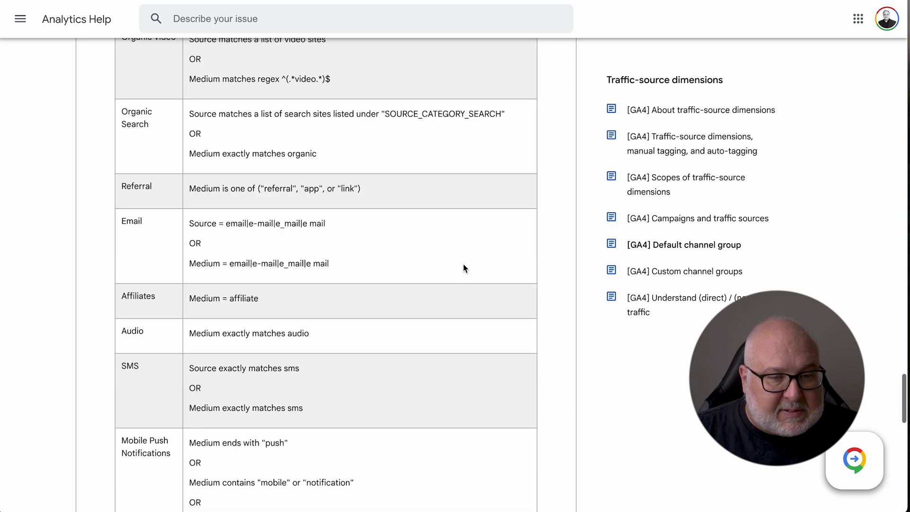
left_click(231, 225)
left_click_drag(231, 225, 337, 228)
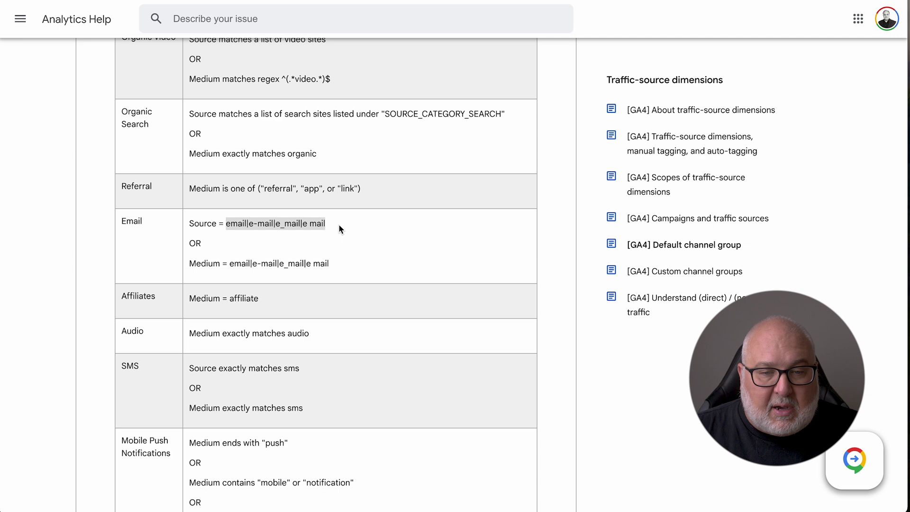
left_click(338, 228)
double_click(240, 224)
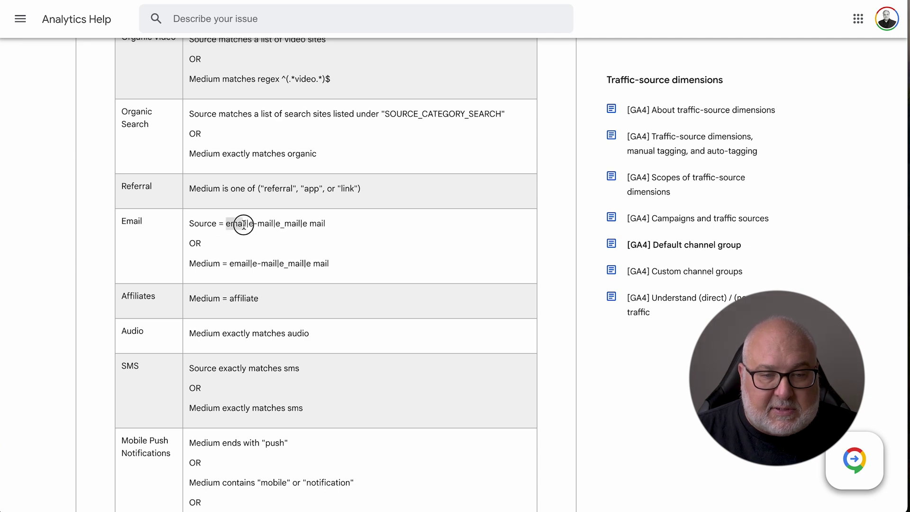
left_click(259, 229)
left_click(312, 227)
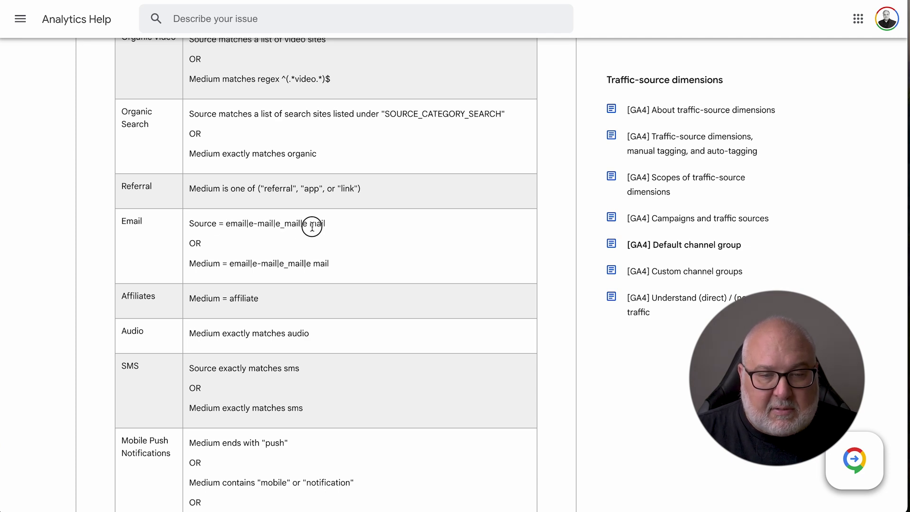
double_click(231, 266)
left_click(273, 264)
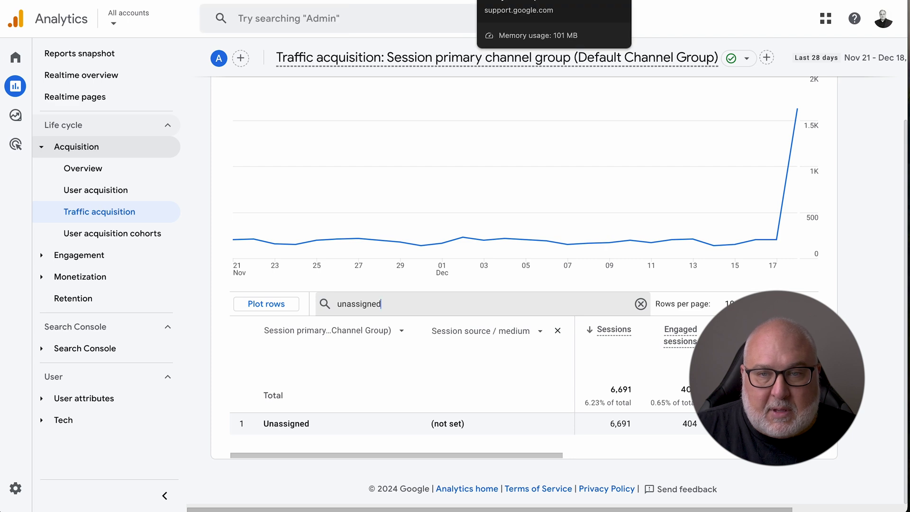
Step: Return to the default channel group help page and review the rules from Email through Mobile Push Notifications
left_click(531, 1)
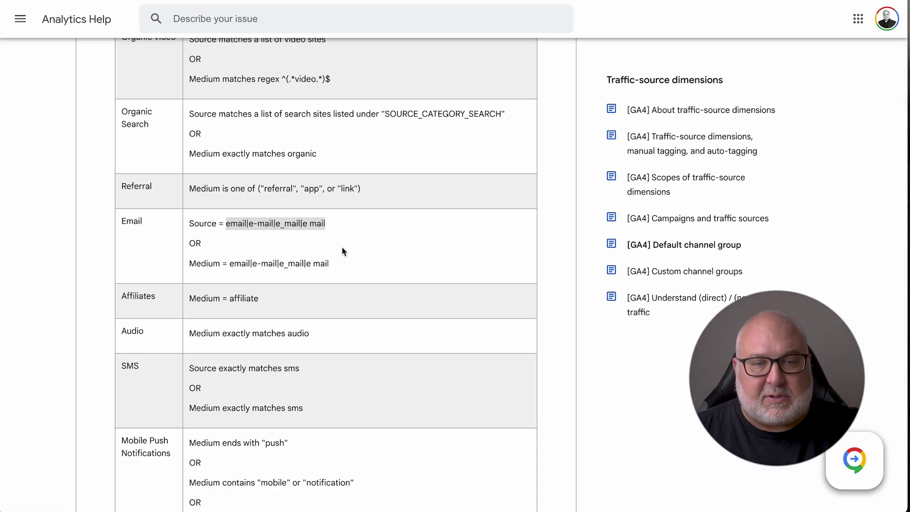
scroll(342, 252, "up", 1)
scroll(343, 251, "down", 1)
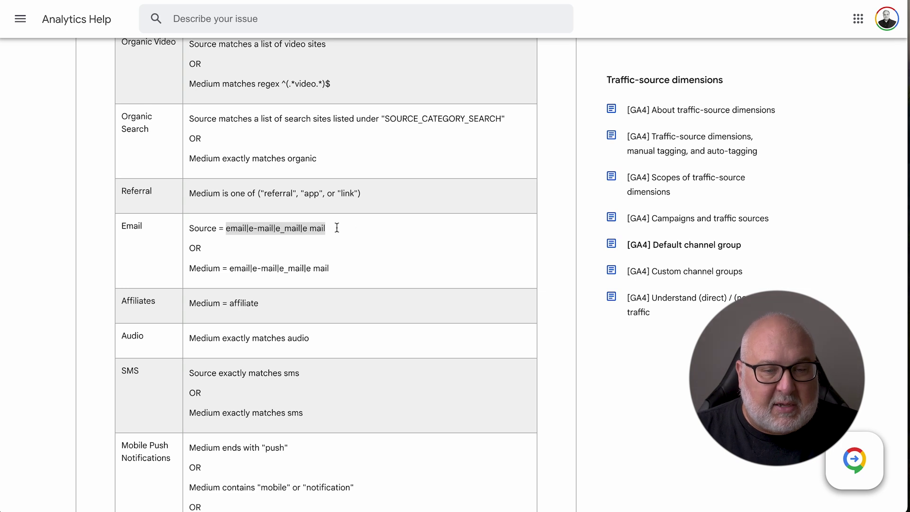
scroll(369, 244, "down", 2)
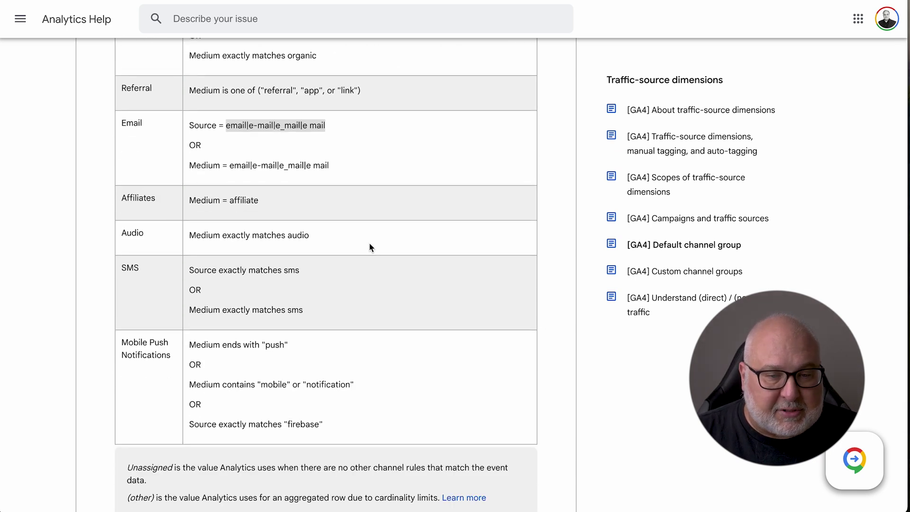
scroll(370, 246, "up", 1)
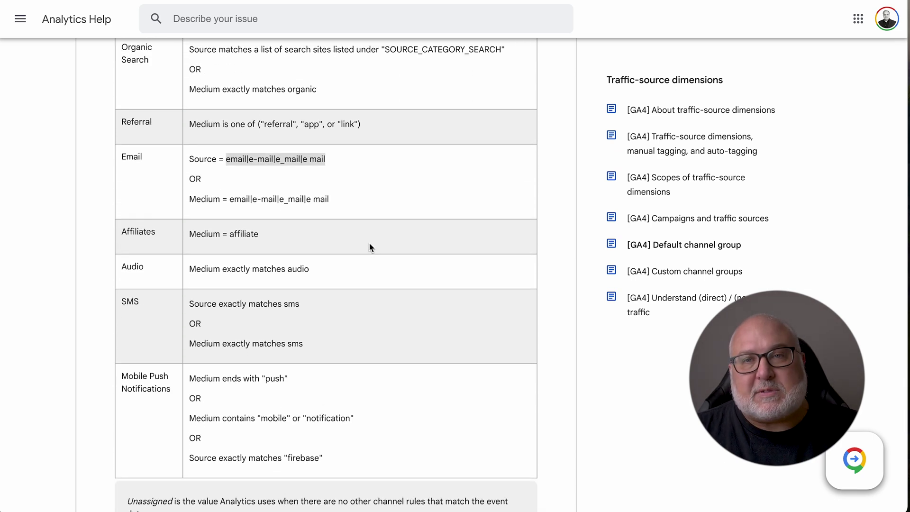
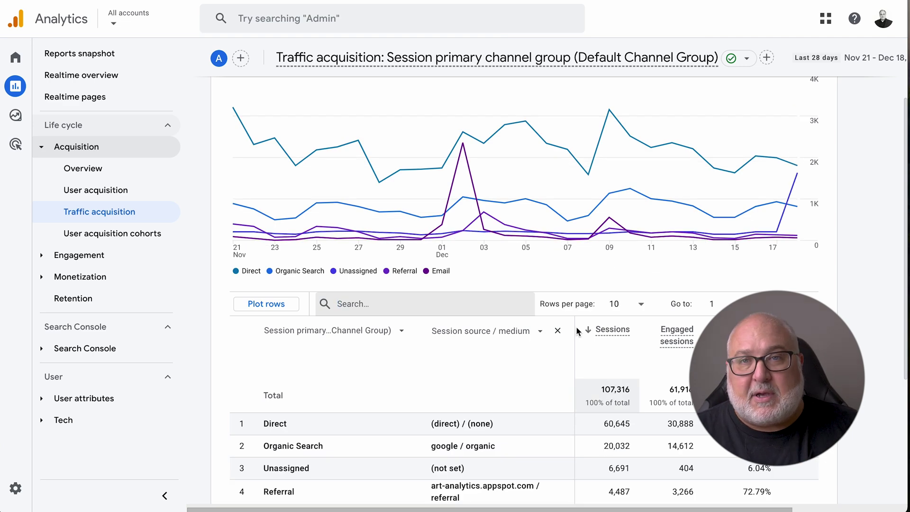
Step: Review the channel groups and their session source / medium values in the unfiltered traffic acquisition table
scroll(562, 323, "down", 1)
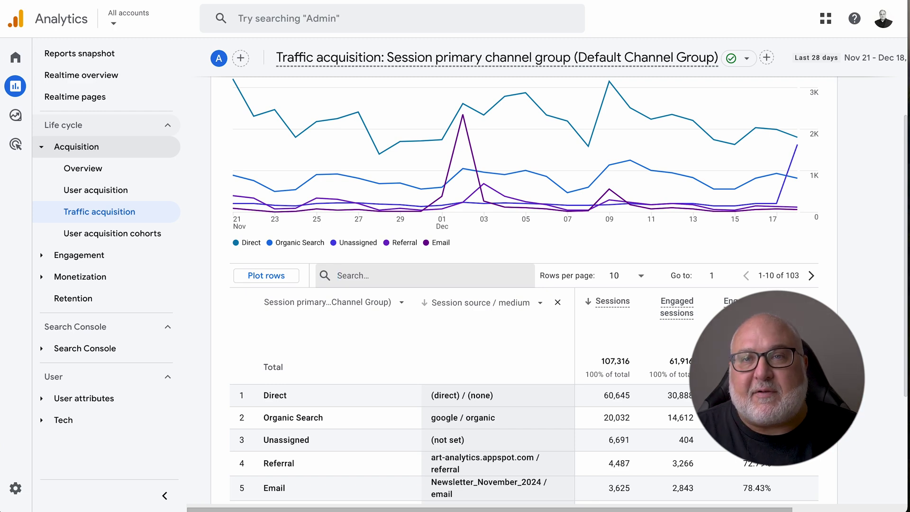
scroll(563, 323, "down", 1)
scroll(563, 324, "down", 1)
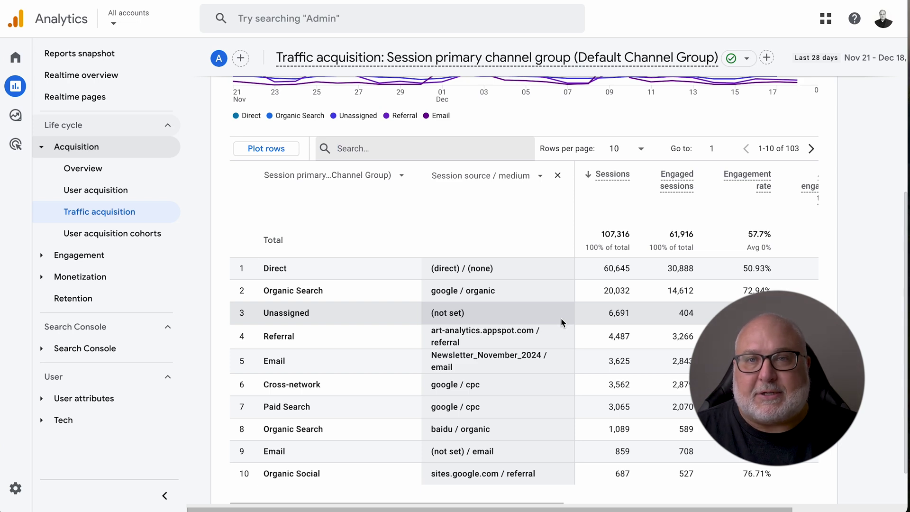
scroll(562, 322, "down", 1)
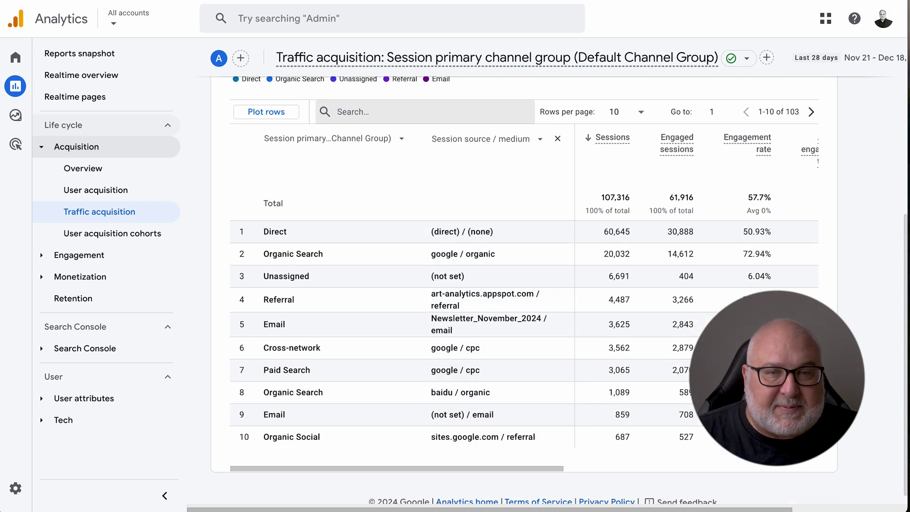
scroll(521, 262, "up", 1)
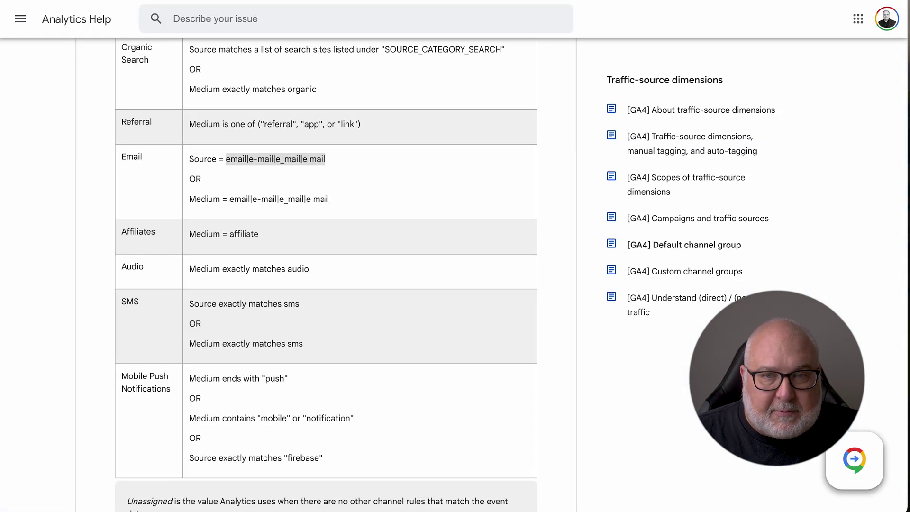
Step: Compare the Paid Social and Organic Social rules in the help article, highlighting their social-site source conditions and Organic Social's medium list
scroll(442, 198, "up", 5)
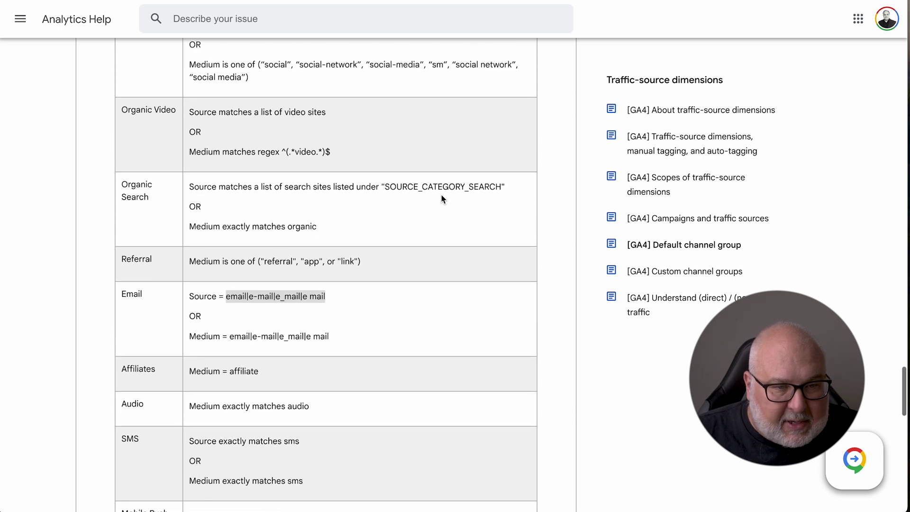
scroll(441, 197, "up", 3)
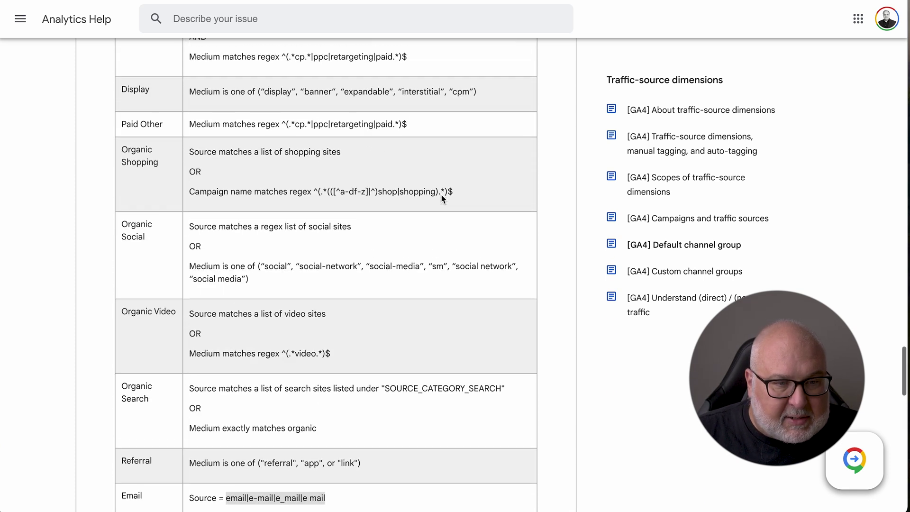
scroll(441, 198, "up", 3)
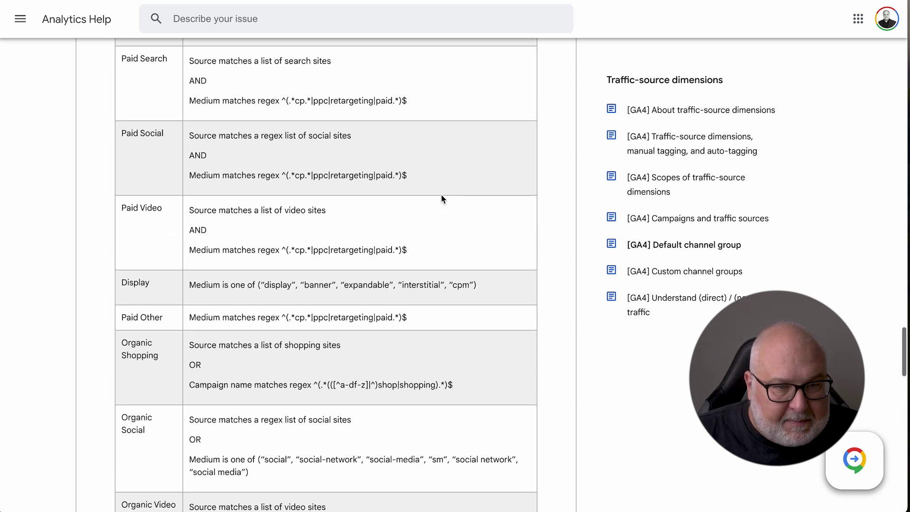
left_click_drag(190, 136, 358, 137)
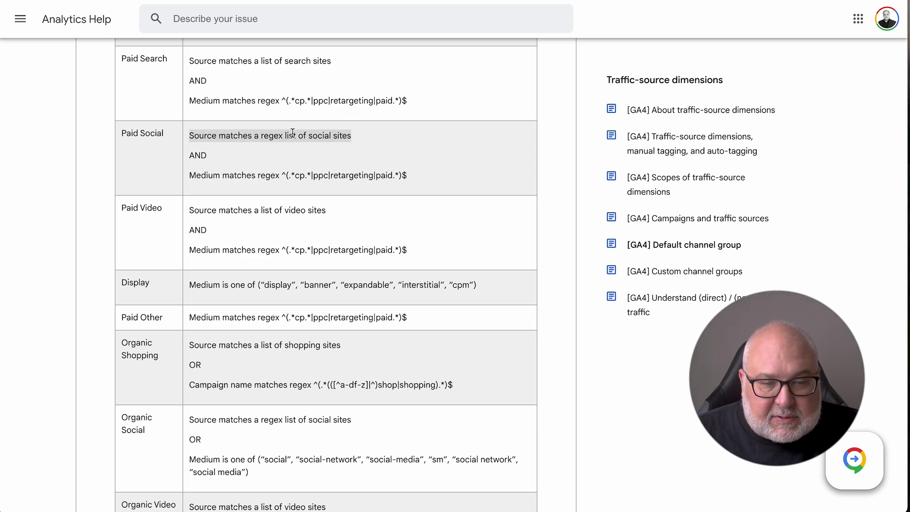
left_click(192, 422)
left_click_drag(192, 422, 346, 419)
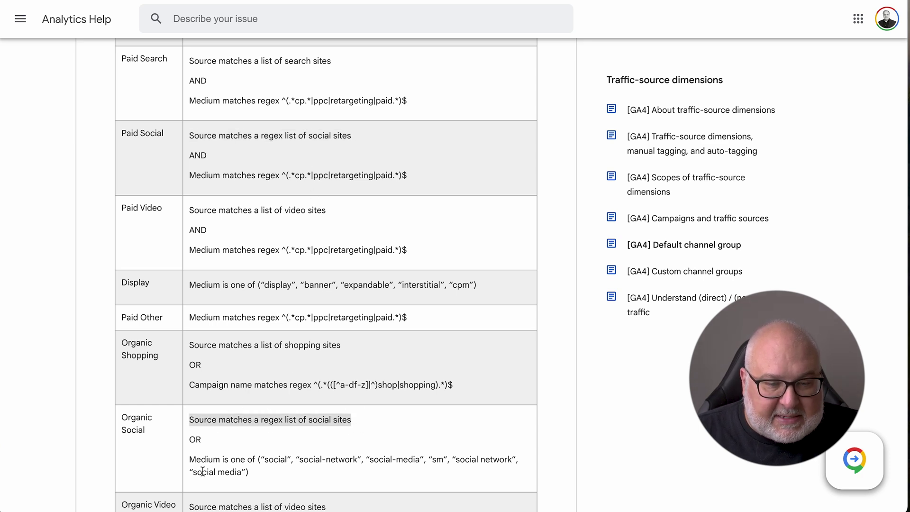
left_click_drag(190, 460, 267, 474)
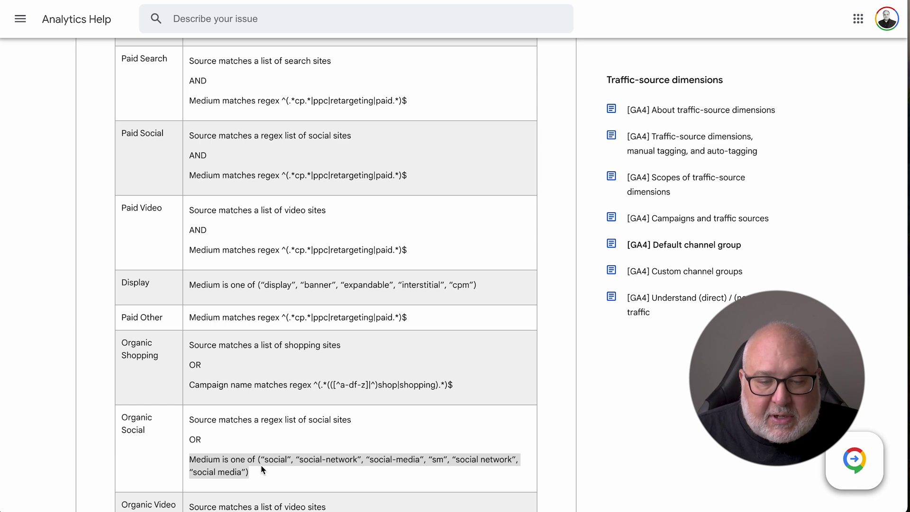
Step: Examine the Paid Social rule's medium condition, highlighting the regex terms cp, ppc, retargeting and paid
scroll(283, 318, "down", 1)
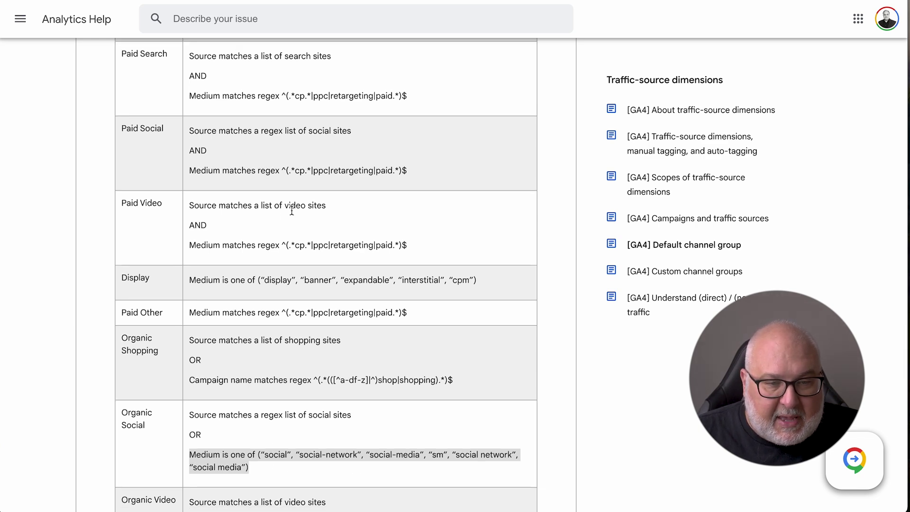
scroll(274, 220, "down", 1)
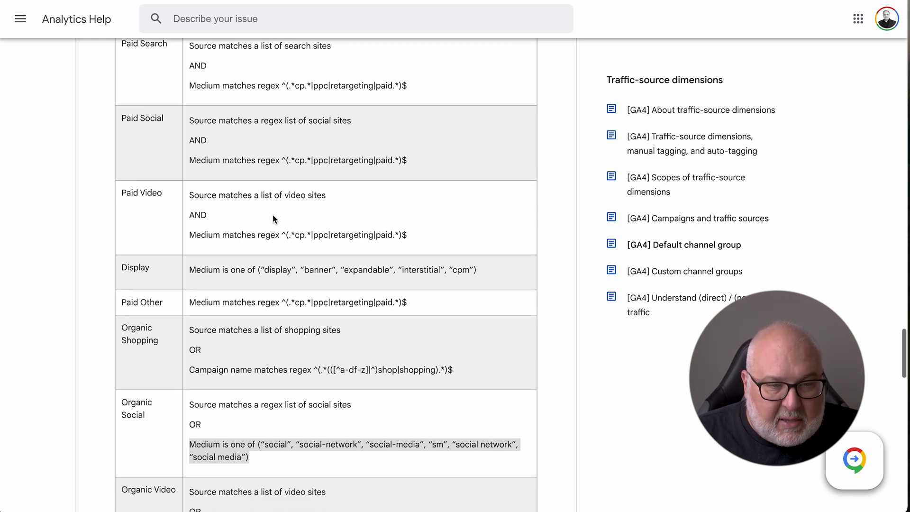
scroll(277, 218, "up", 2)
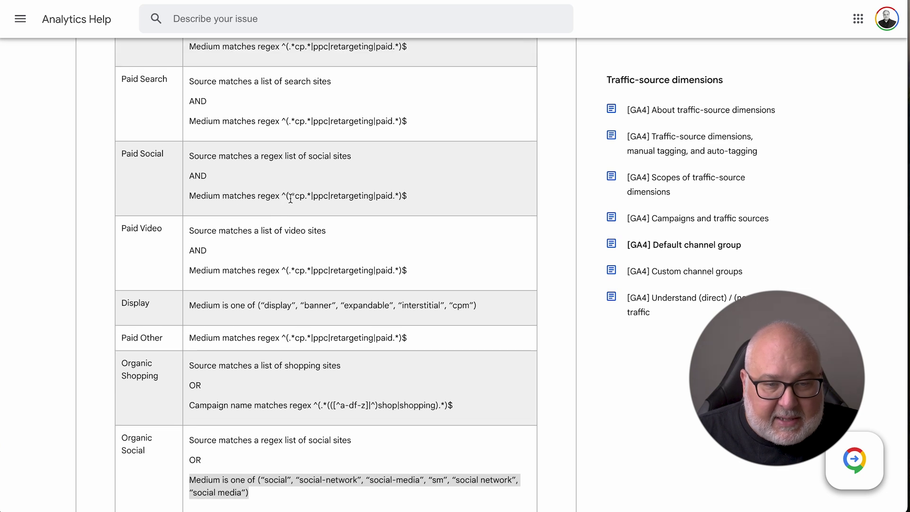
left_click_drag(295, 197, 381, 197)
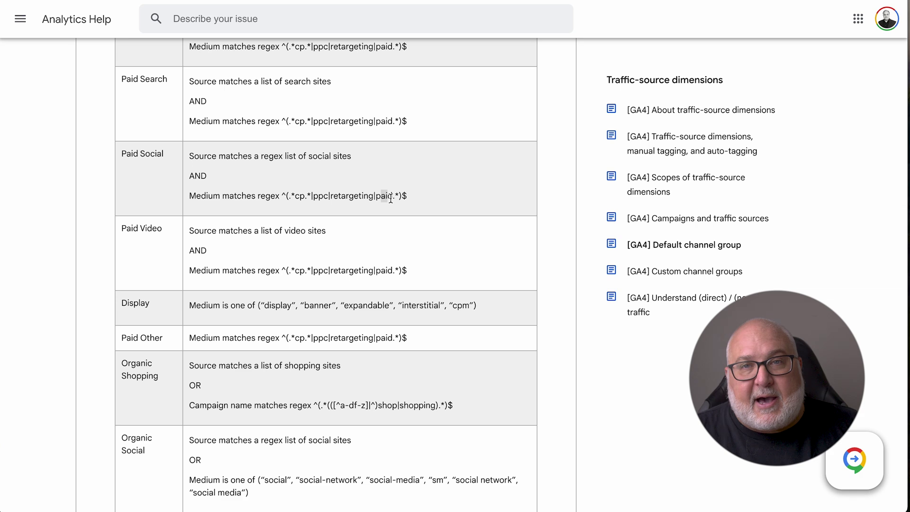
left_click_drag(295, 197, 395, 197)
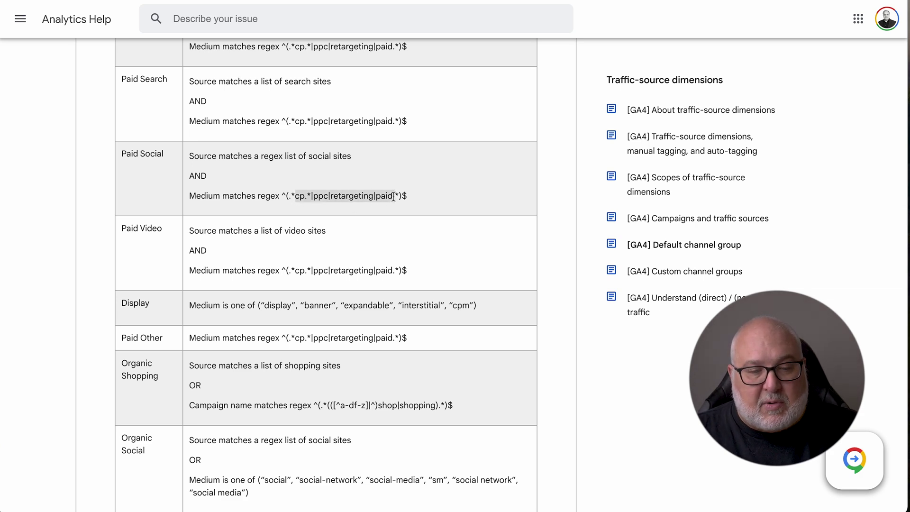
scroll(358, 316, "down", 1)
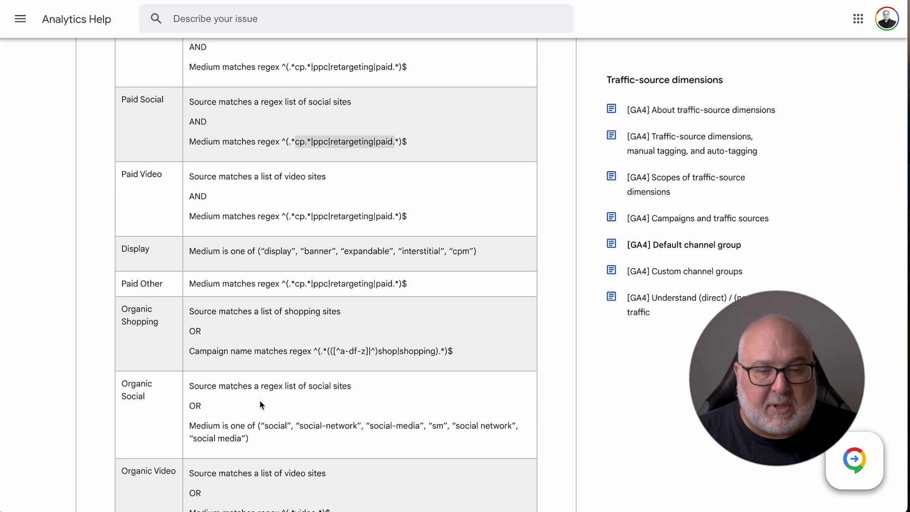
scroll(260, 402, "up", 1)
scroll(259, 391, "up", 2)
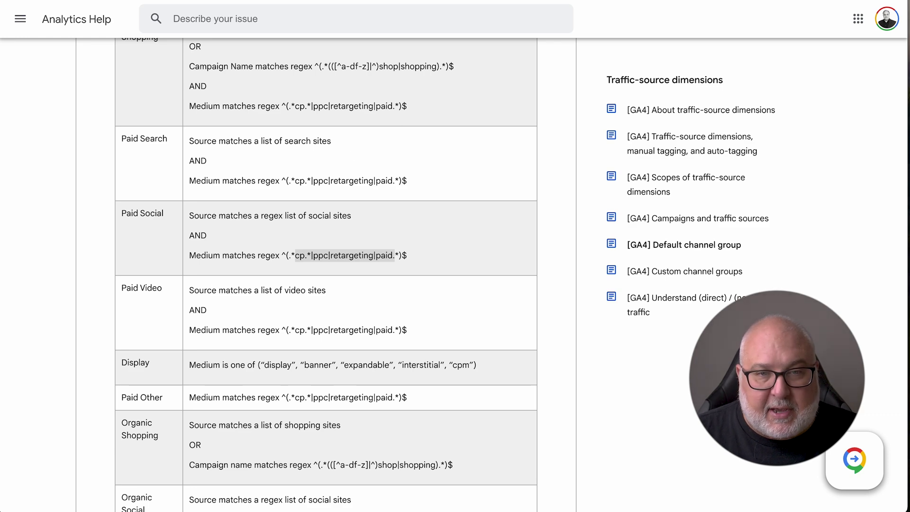
Step: Switch to the Campaign URL Builder and review its website URL, campaign source, medium and name fields
left_click(360, 1)
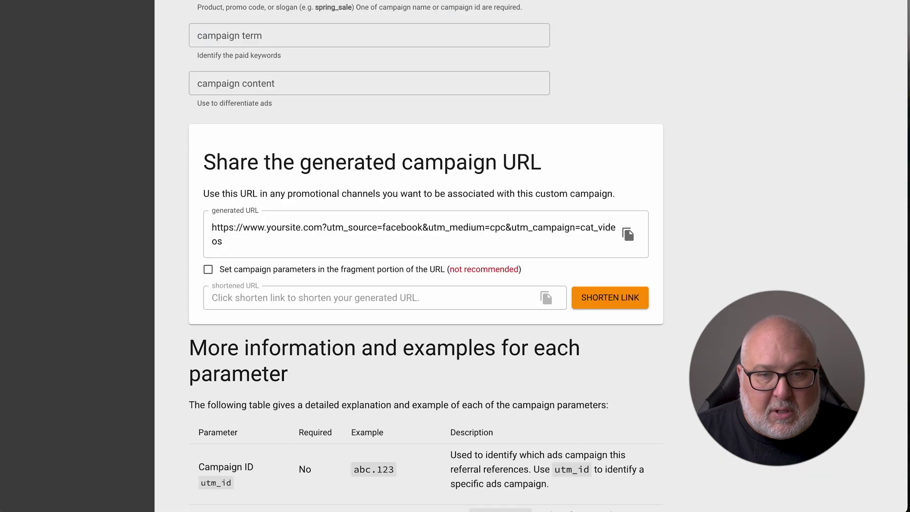
scroll(749, 122, "up", 10)
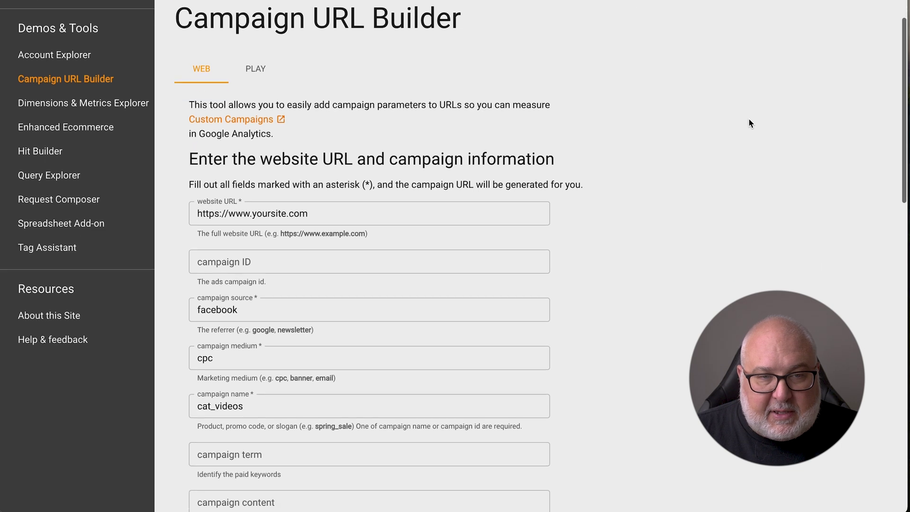
scroll(742, 118, "down", 1)
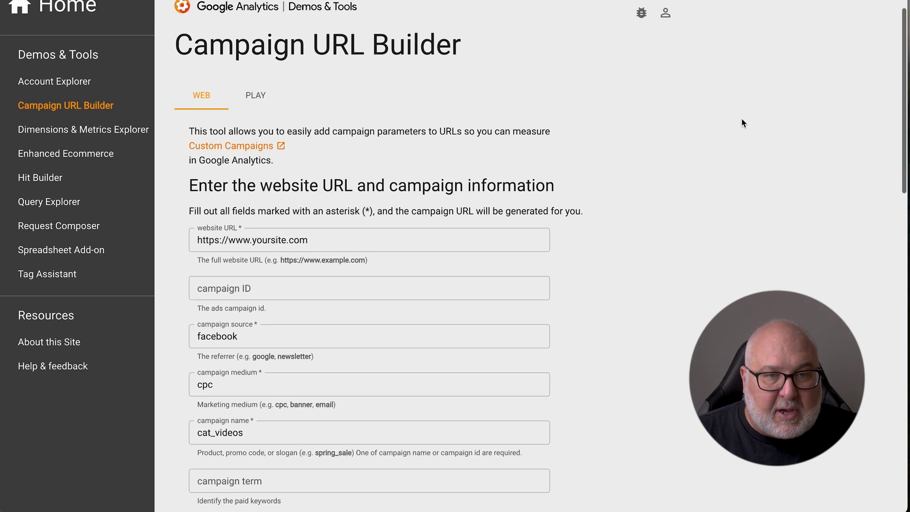
scroll(743, 123, "up", 1)
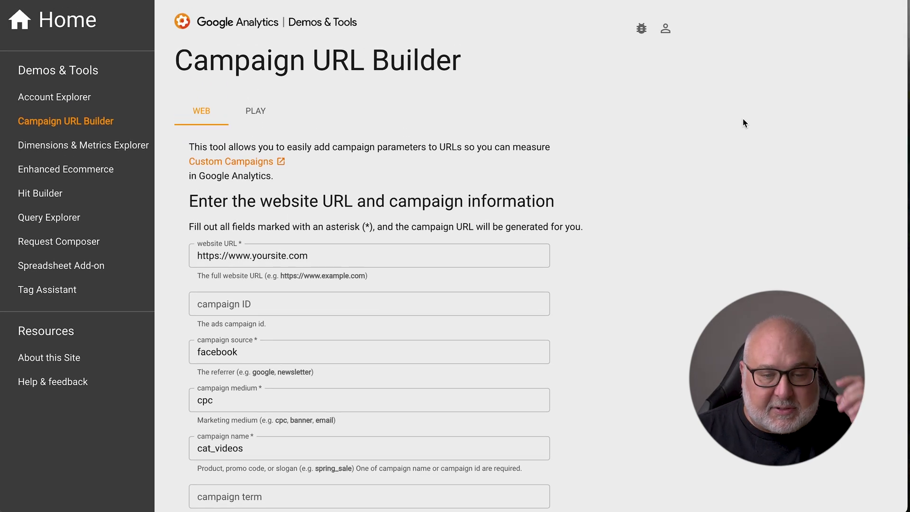
scroll(654, 172, "down", 3)
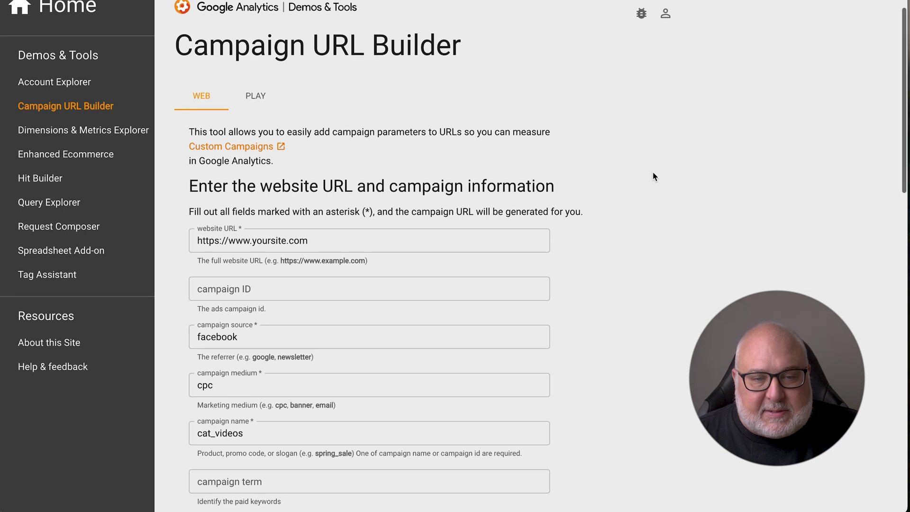
scroll(653, 172, "down", 1)
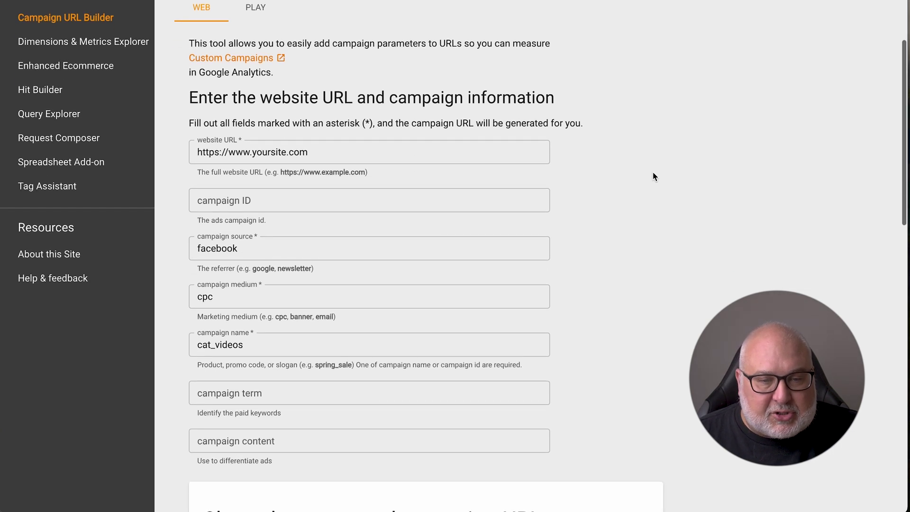
scroll(652, 172, "up", 4)
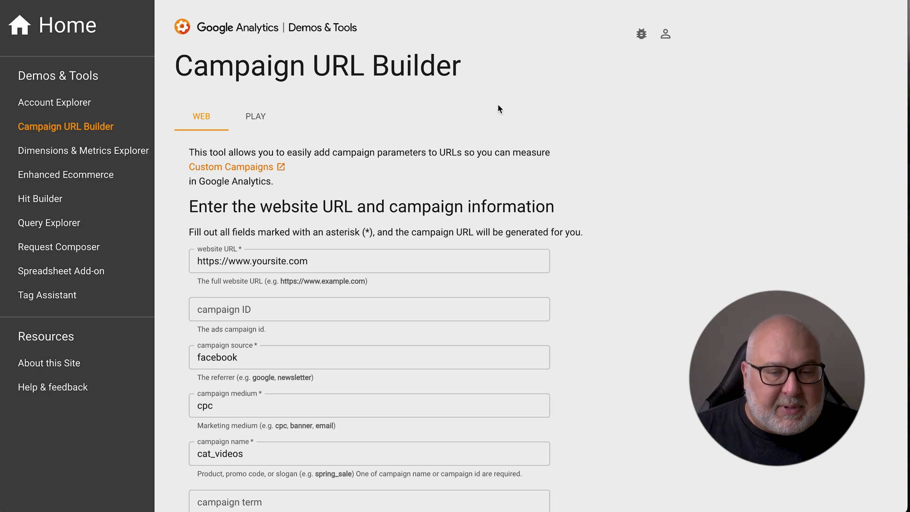
scroll(498, 103, "down", 5)
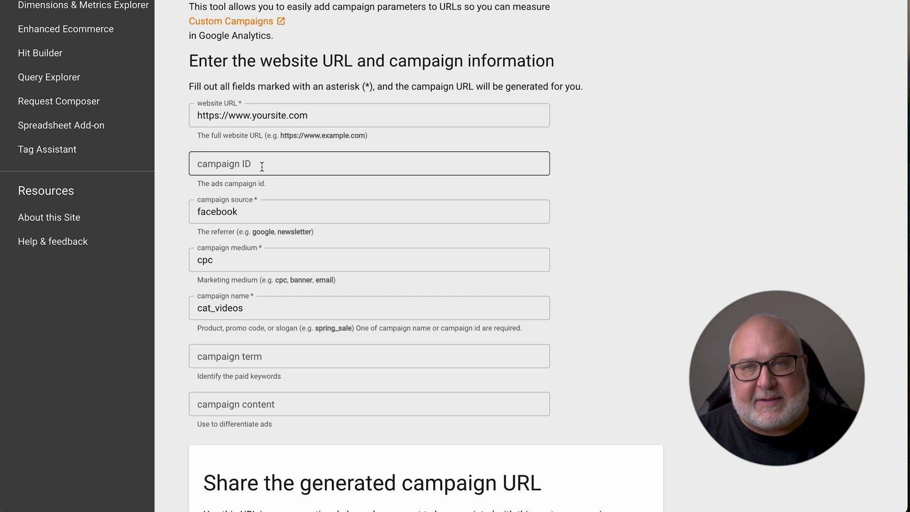
Step: Compare the campaign source field in Campaign URL Builder with the session source / medium values in the Google Analytics traffic acquisition table
left_click(262, 217)
scroll(603, 203, "down", 3)
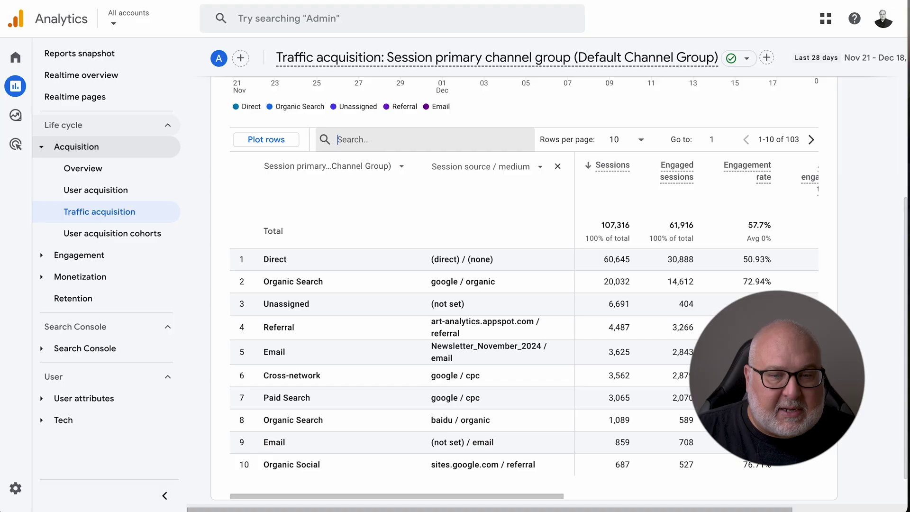
scroll(512, 218, "down", 1)
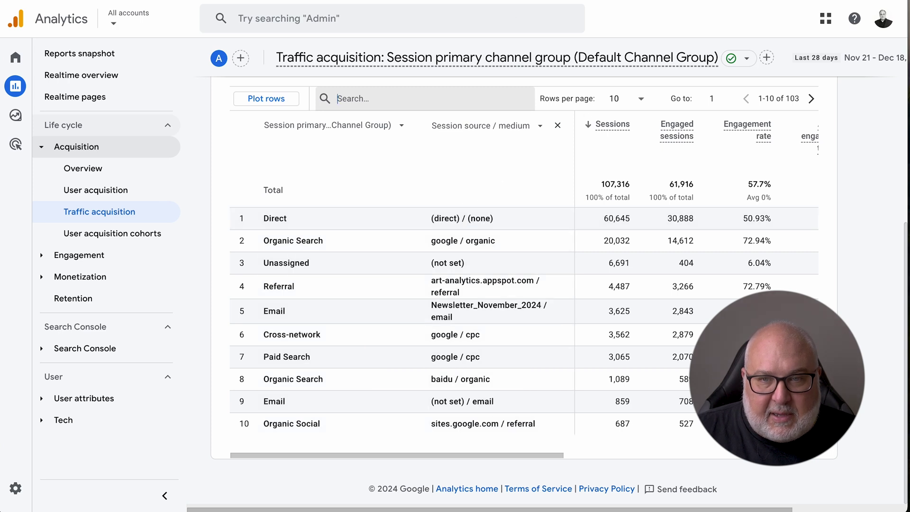
left_click(337, 98)
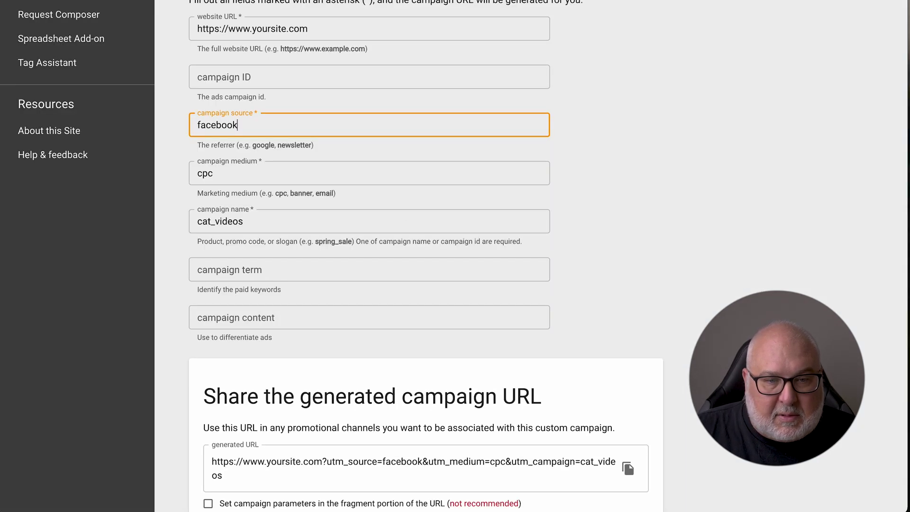
Step: Return to Campaign URL Builder and highlight the campaign medium value cpc and the campaign name value cat_videos
left_click(235, 176)
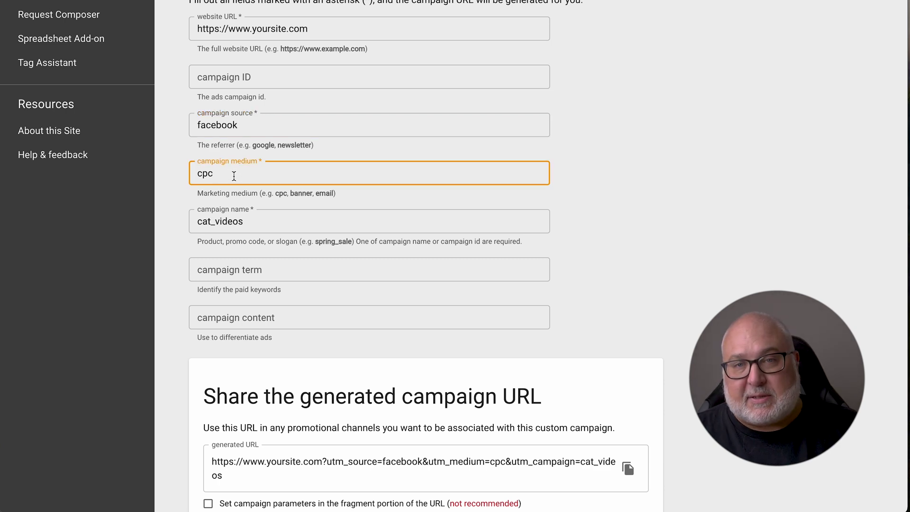
left_click_drag(217, 174, 190, 177)
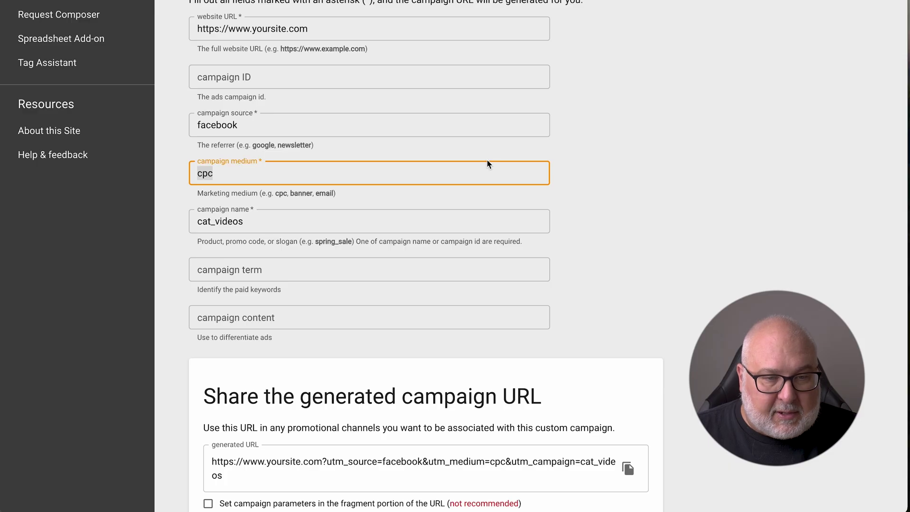
scroll(488, 161, "down", 3)
left_click(291, 149)
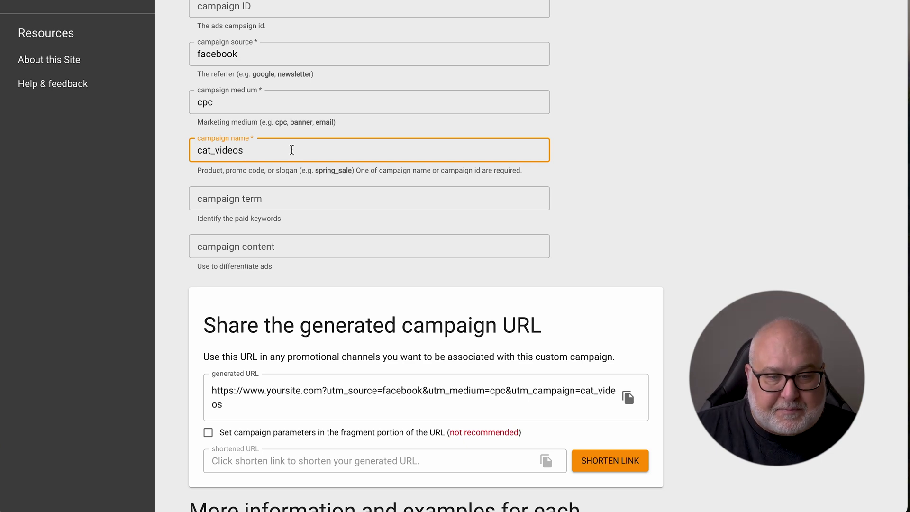
left_click_drag(198, 151, 241, 150)
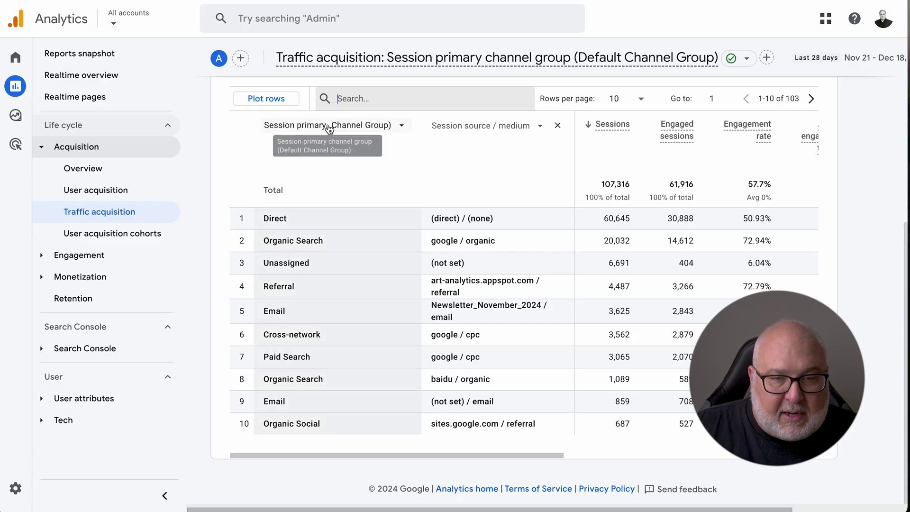
Step: Switch to the Google Analytics traffic acquisition report, set its primary dimension to Session campaign and show 250 rows per page
left_click(325, 124)
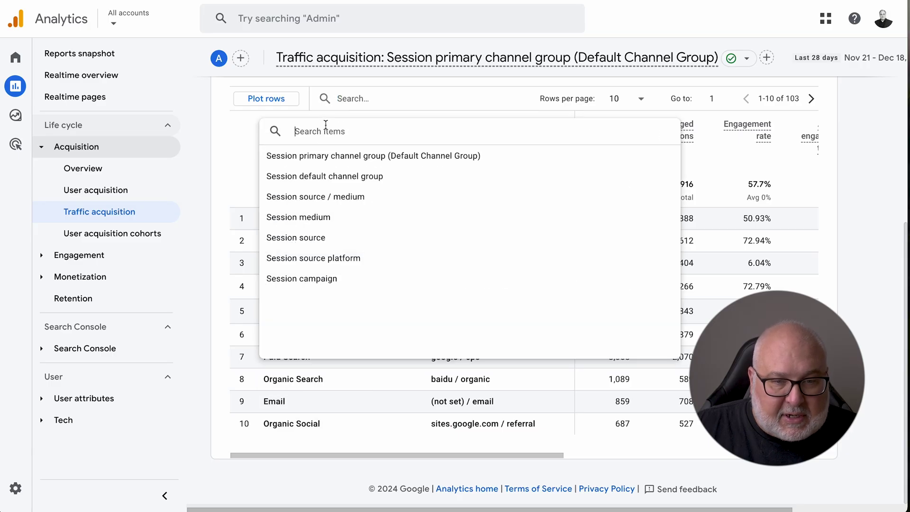
left_click(309, 279)
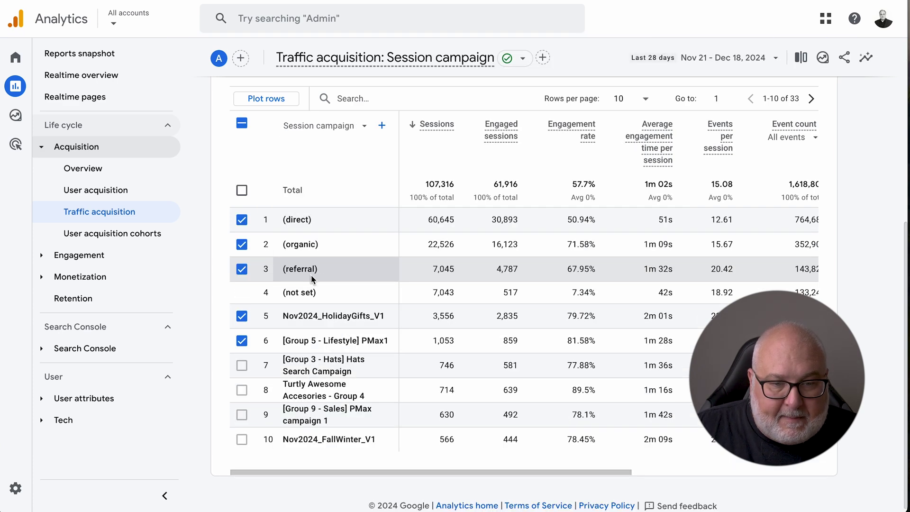
scroll(327, 309, "down", 1)
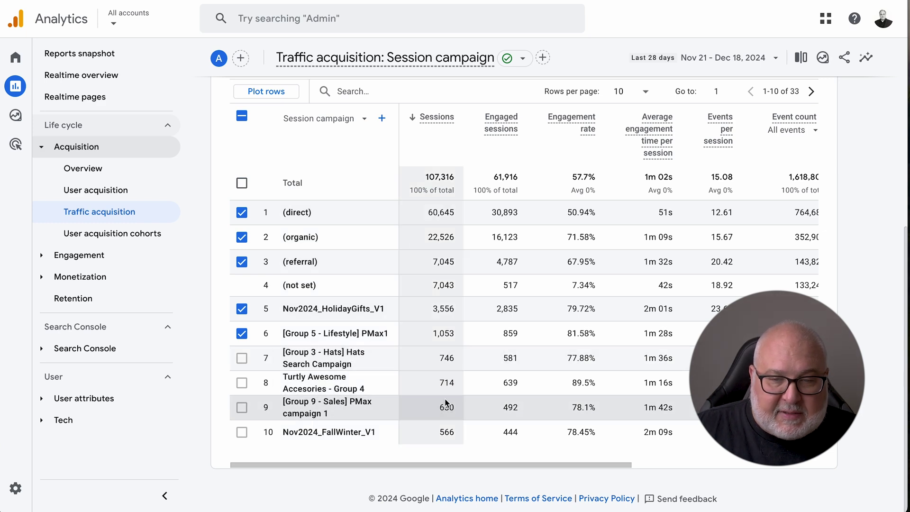
left_click(626, 92)
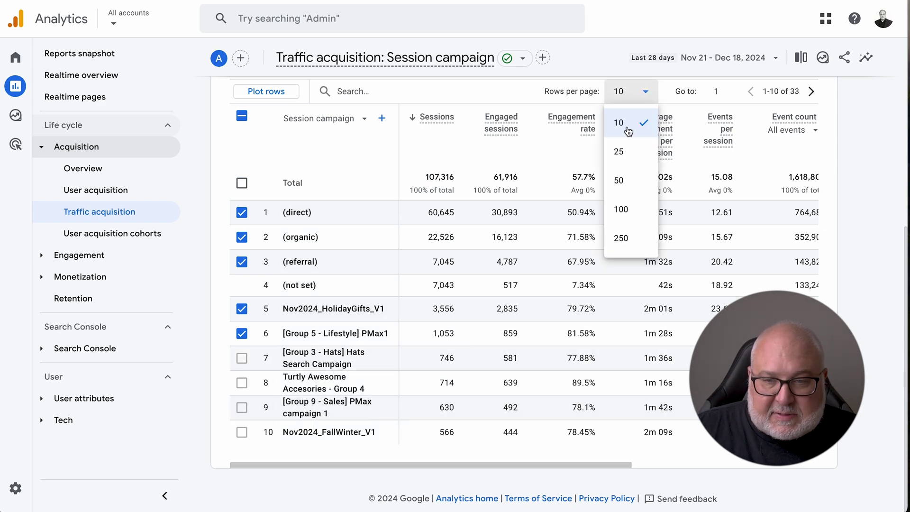
left_click(622, 239)
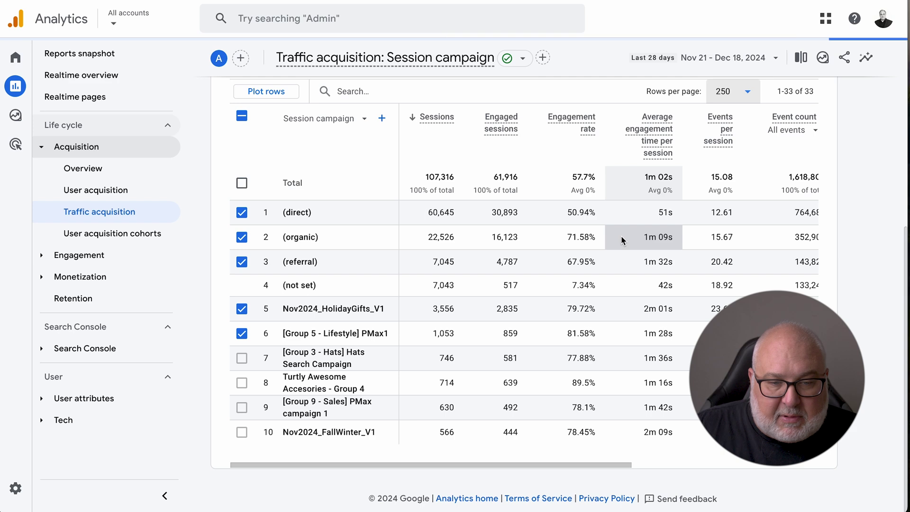
Step: Review the campaign names in the session campaign table
scroll(621, 236, "down", 3)
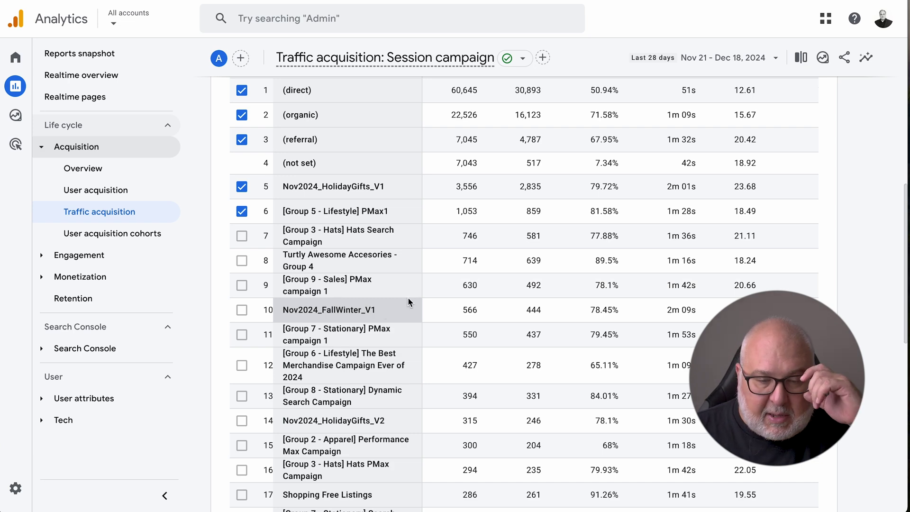
scroll(411, 302, "down", 5)
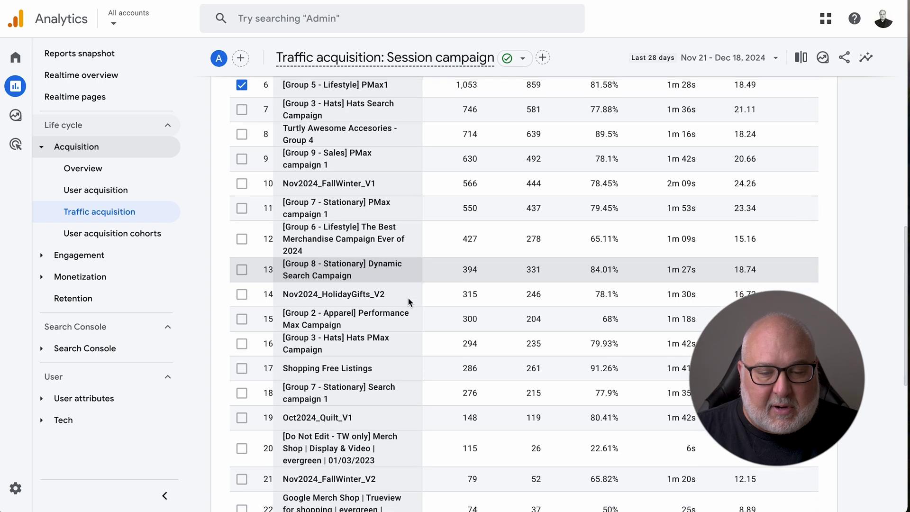
scroll(411, 302, "down", 2)
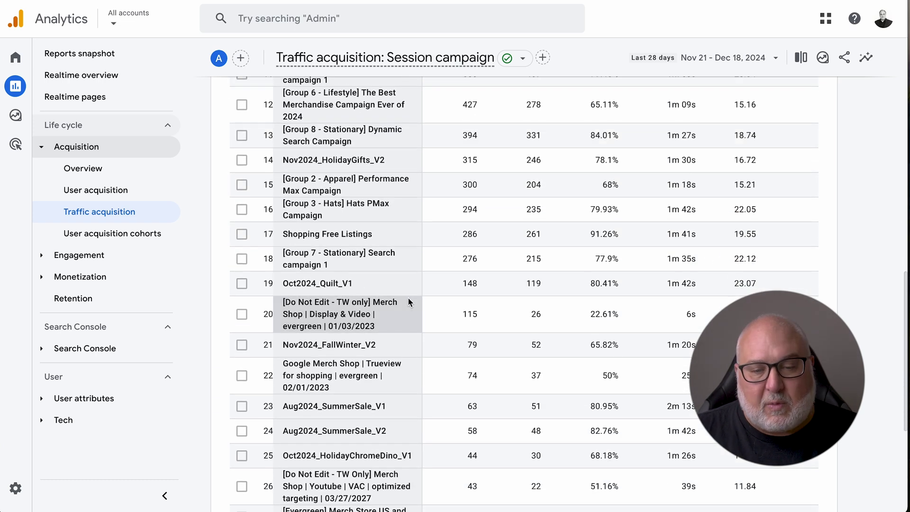
scroll(408, 301, "up", 5)
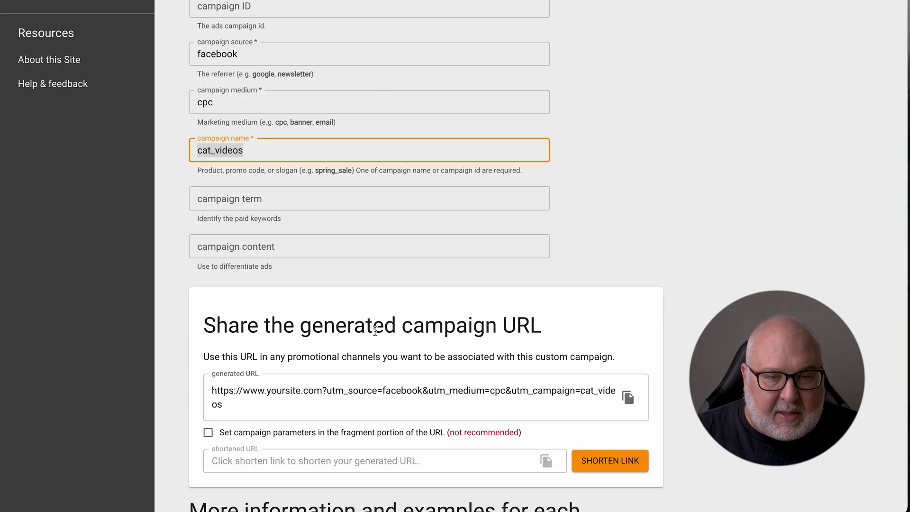
Step: Switch to Campaign URL Builder and examine the optional campaign term and campaign content fields
left_click(273, 200)
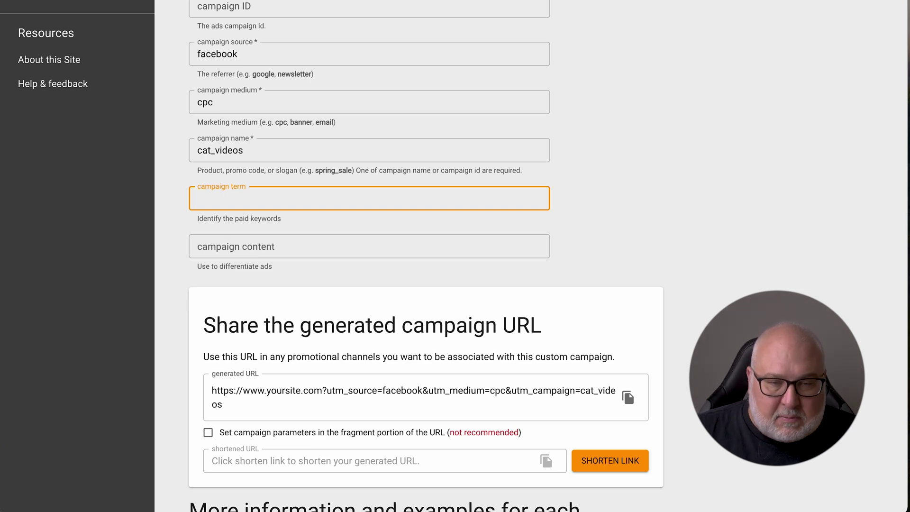
left_click(167, 220)
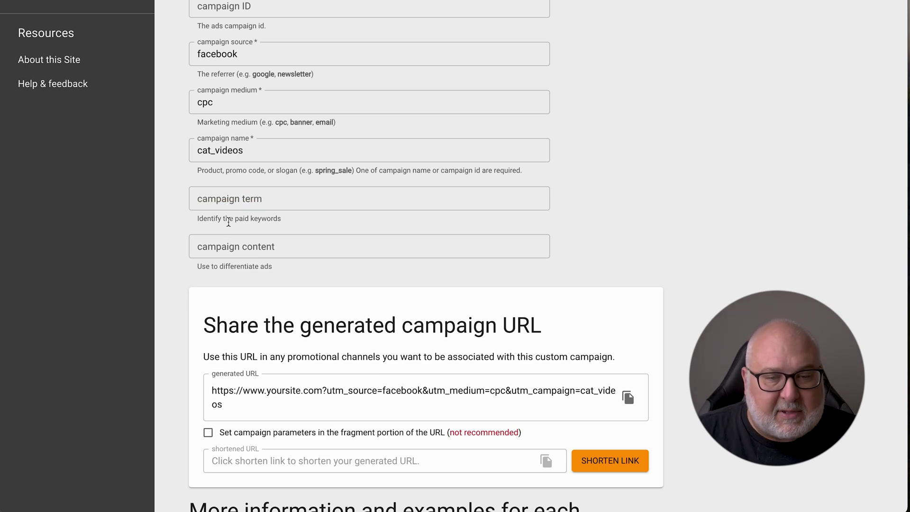
left_click(226, 241)
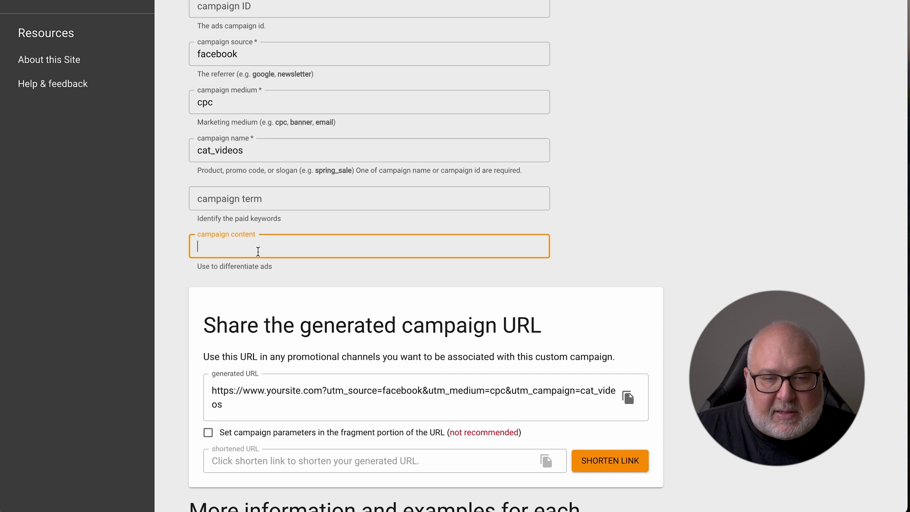
scroll(624, 224, "down", 1)
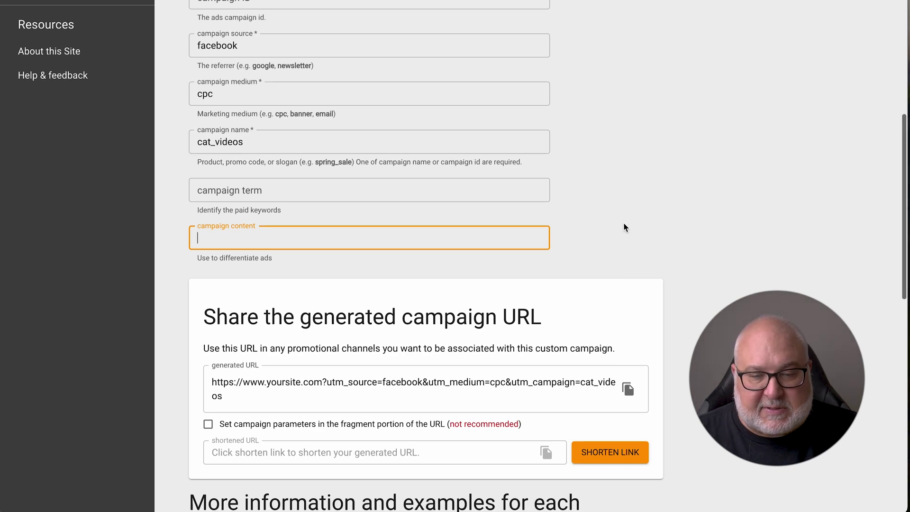
Step: Copy the generated campaign URL
scroll(624, 223, "down", 5)
left_click(629, 142)
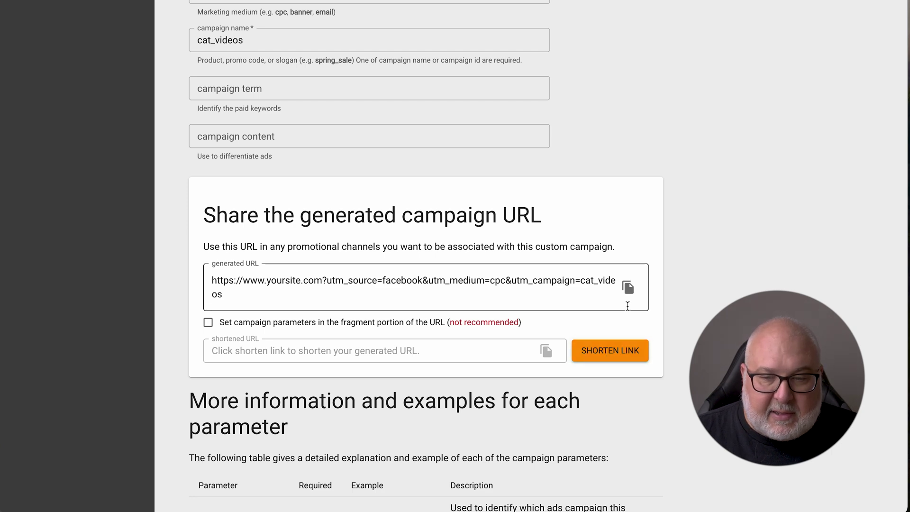
left_click(628, 289)
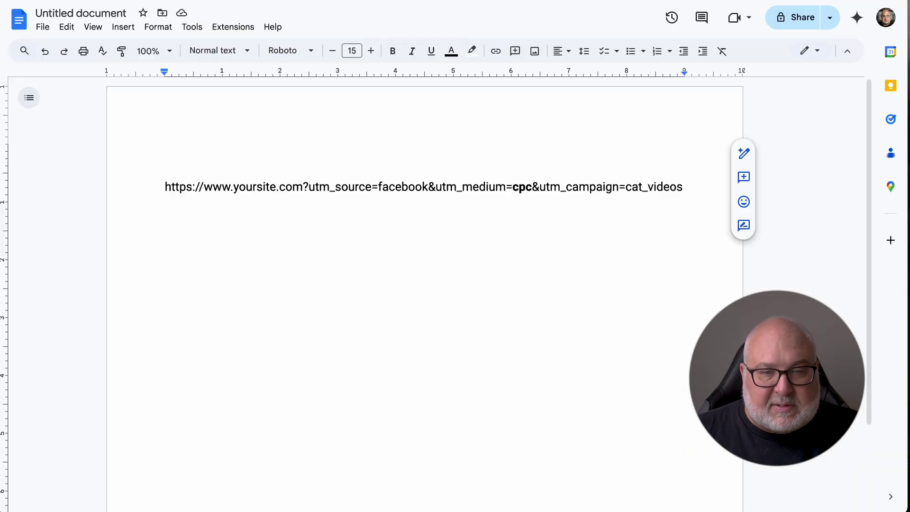
Step: Switch to the Google Docs document and highlight the website address and utm_source parameter in the campaign URL
left_click_drag(166, 187, 371, 188)
left_click(311, 189)
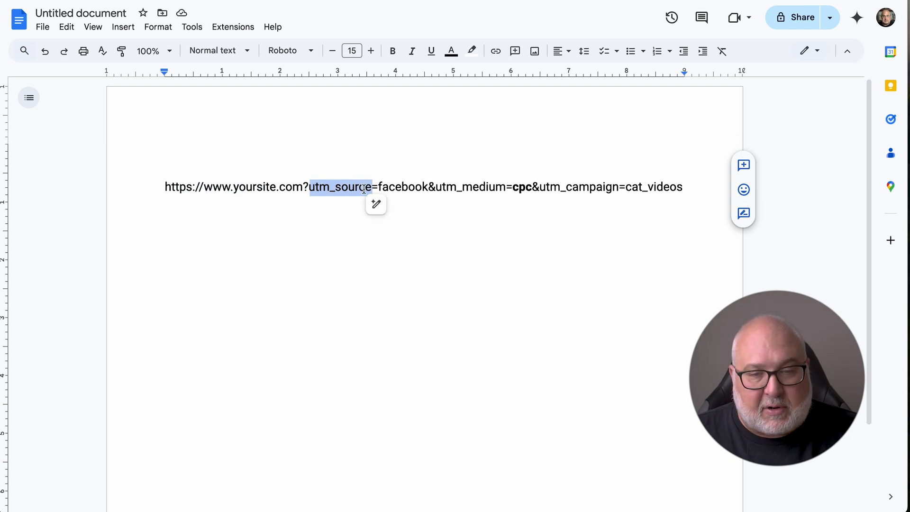
Step: Highlight the source value facebook in the campaign URL and enlarge the medium value cpc to font size 19
left_click_drag(379, 188, 532, 187)
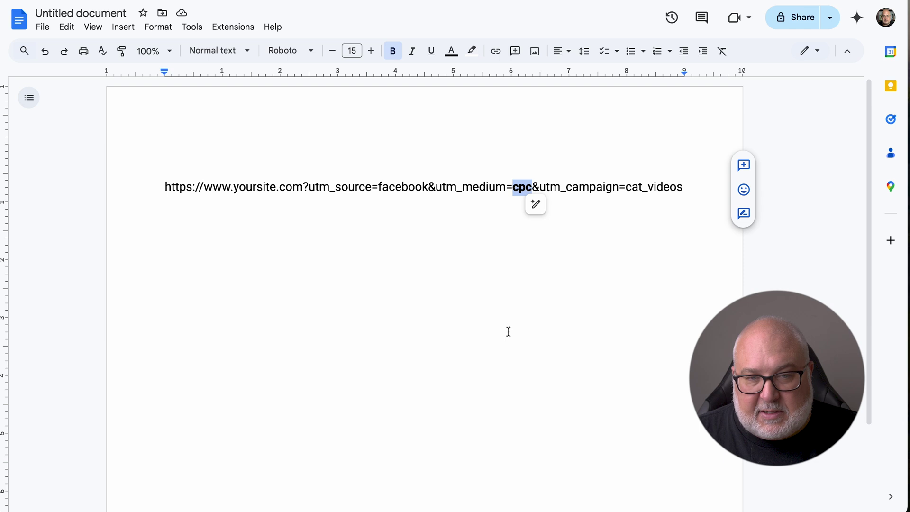
left_click(372, 51)
left_click(372, 50)
left_click(372, 51)
left_click(372, 51)
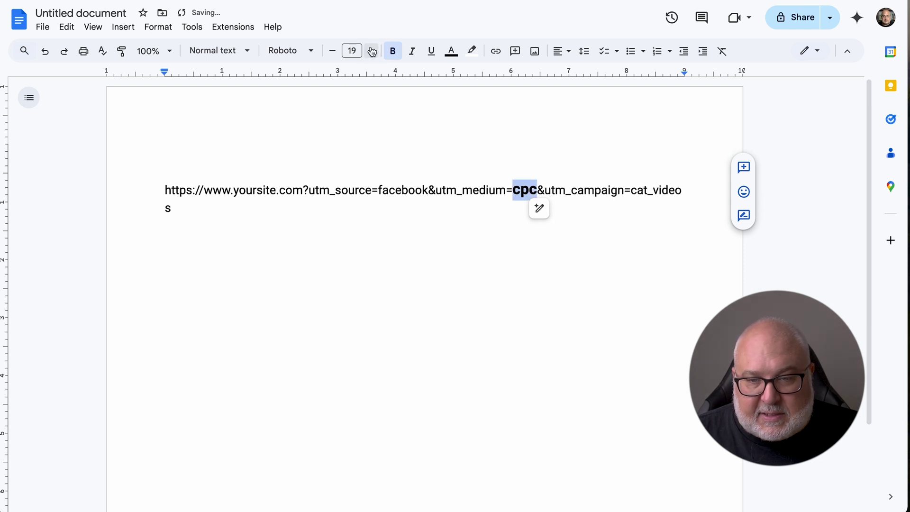
left_click(522, 221)
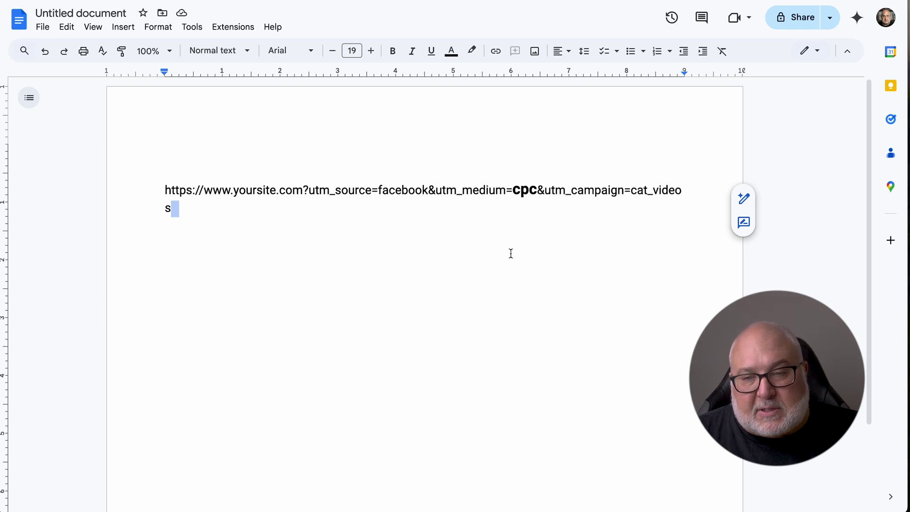
Step: Highlight the utm_campaign parameter and its cat_videos value in the campaign URL, and clear the selection
left_click(573, 189)
left_click_drag(573, 189, 674, 191)
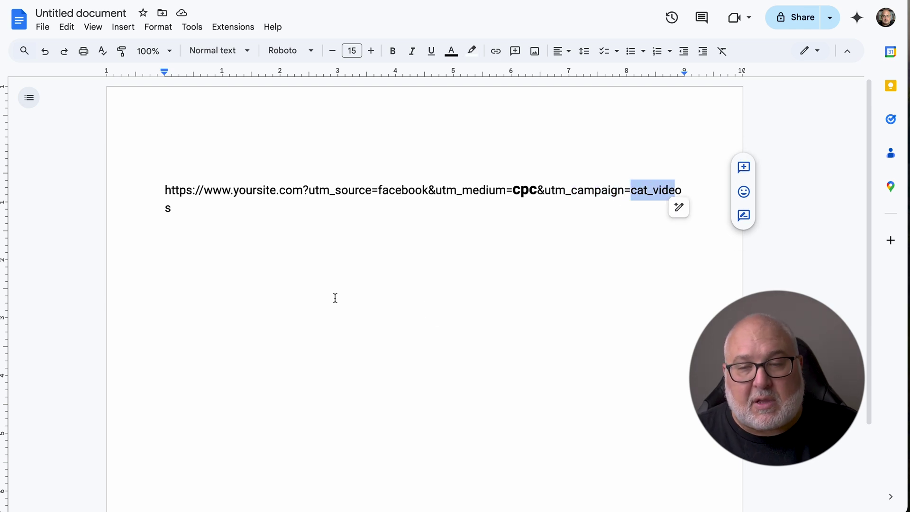
left_click(316, 220)
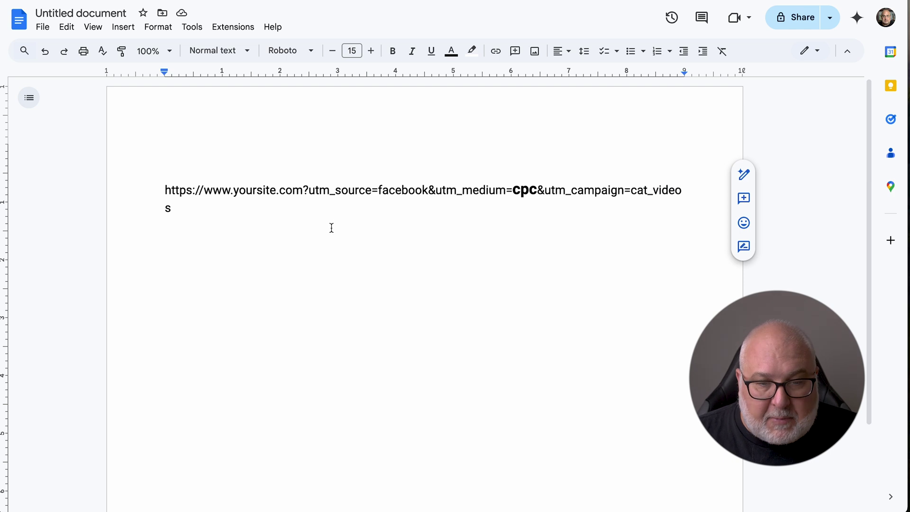
Step: Examine the utm prefixes and the parameter names source and medium in the campaign URL by highlighting each one
left_click_drag(434, 190, 456, 191)
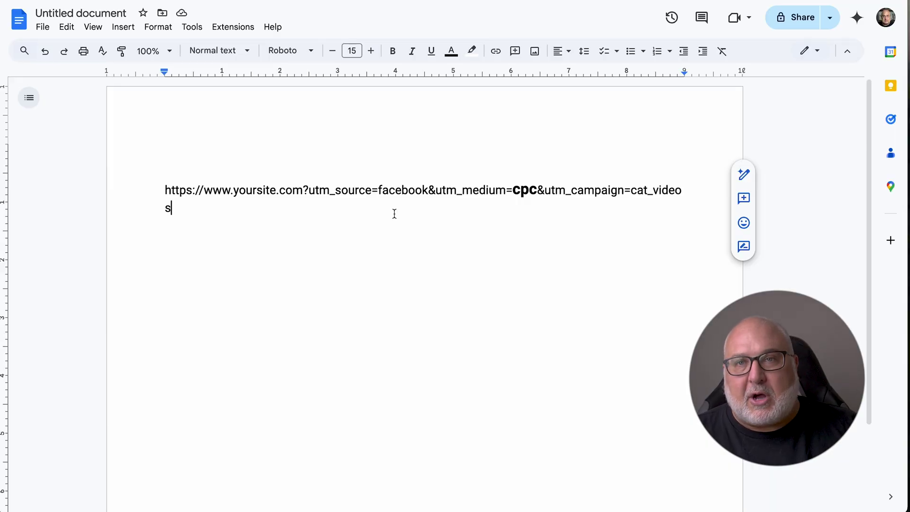
left_click_drag(436, 190, 455, 190)
left_click_drag(309, 190, 330, 192)
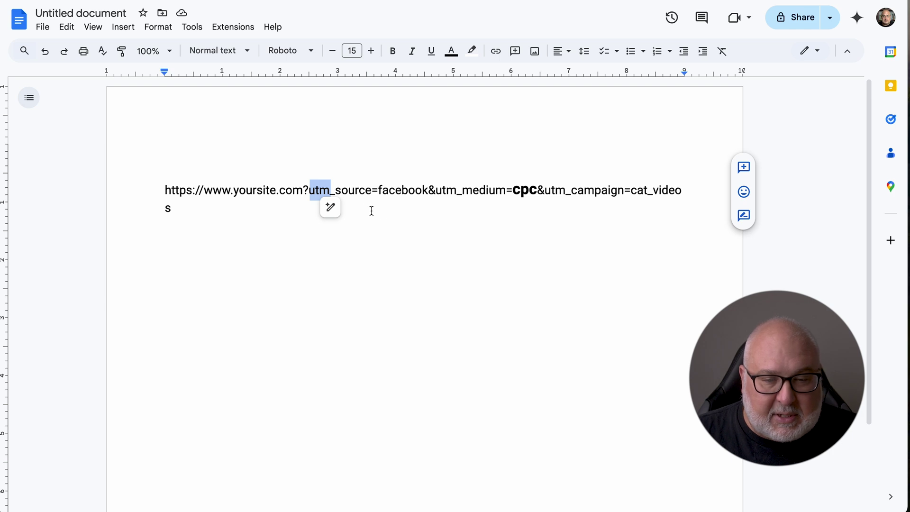
left_click(388, 209)
left_click(337, 192)
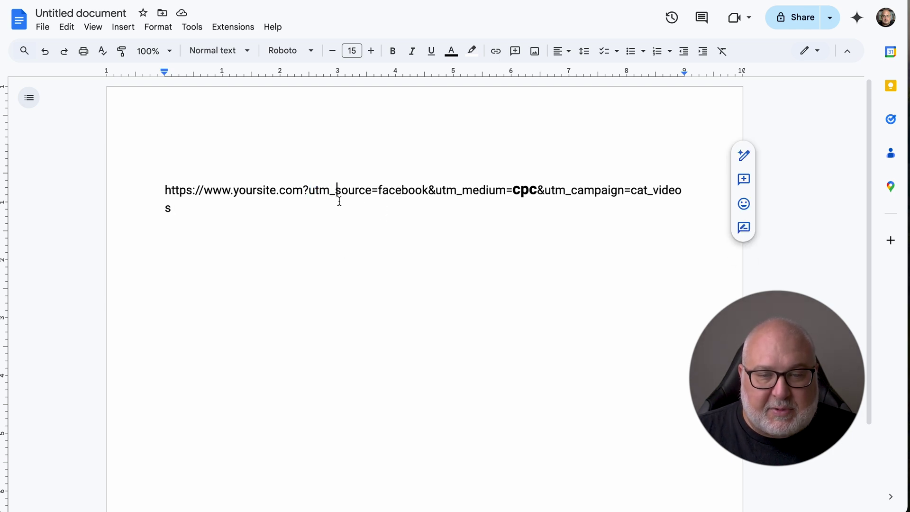
double_click(368, 191)
double_click(507, 191)
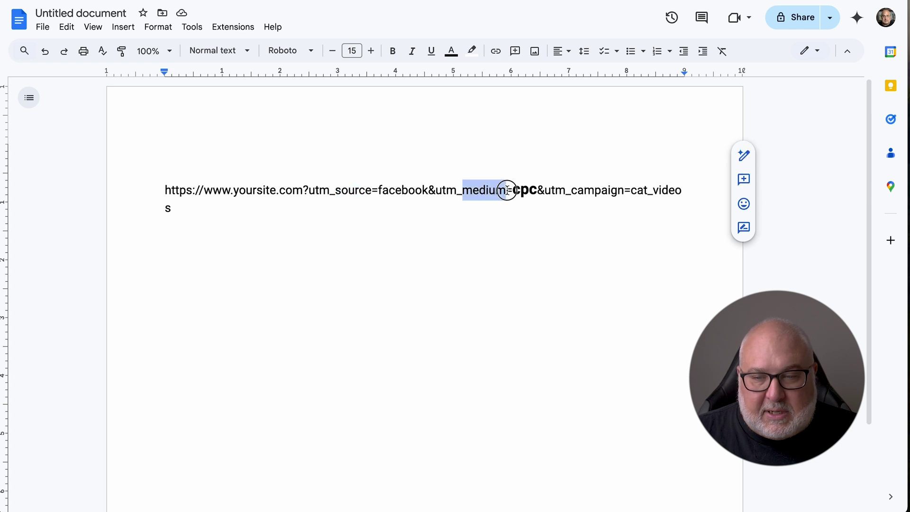
Step: Switch to the Google Analytics Traffic acquisition report, break the table down by Session source / medium and review its rows
scroll(420, 227, "down", 1)
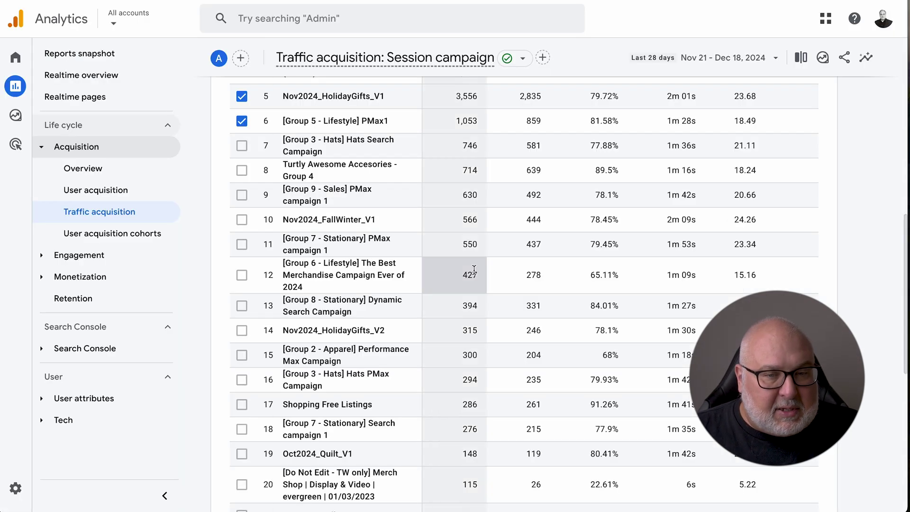
scroll(462, 223, "up", 6)
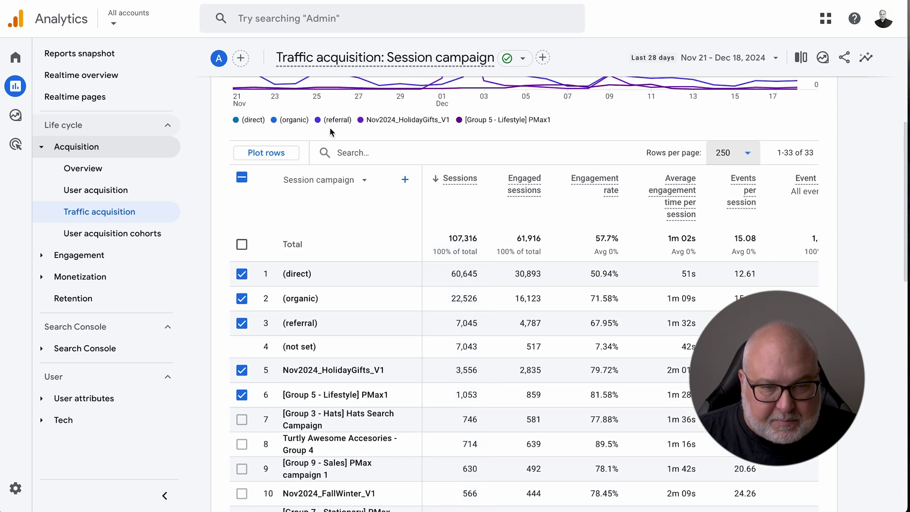
left_click(338, 179)
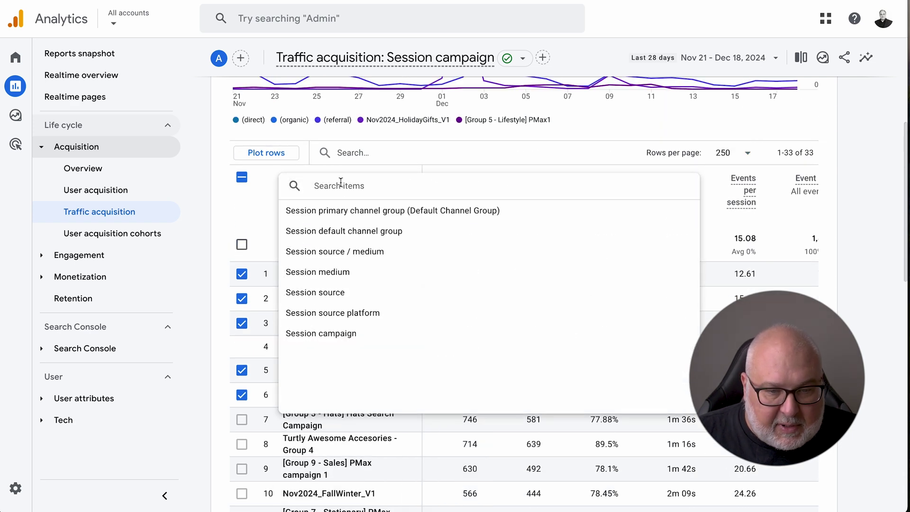
left_click(349, 252)
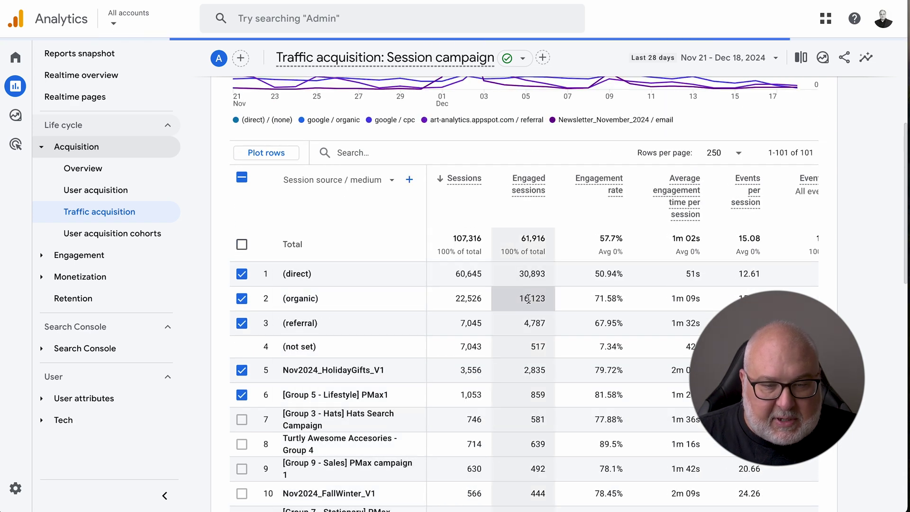
scroll(574, 305, "down", 4)
scroll(575, 305, "down", 3)
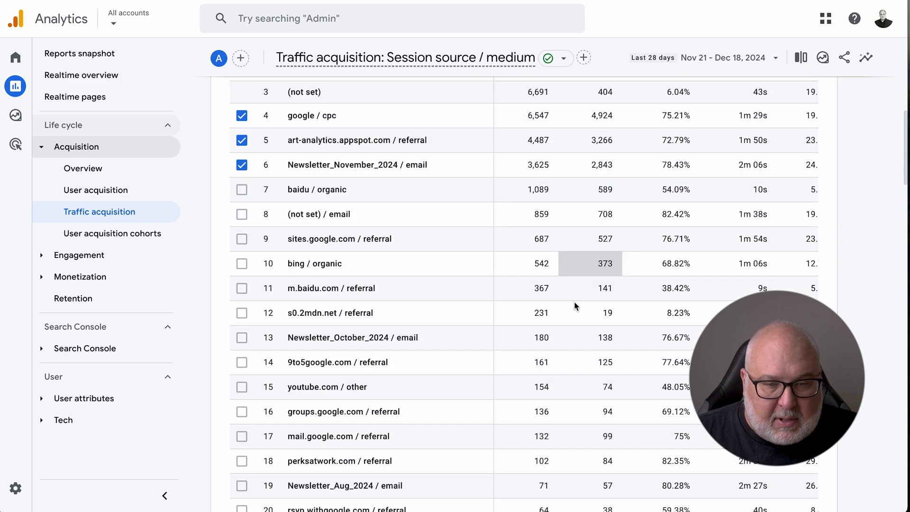
scroll(575, 306, "up", 1)
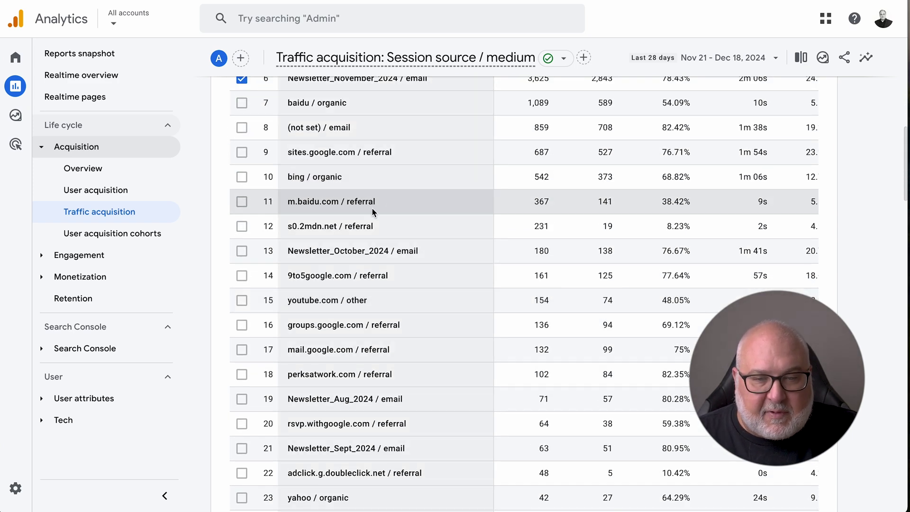
scroll(451, 340, "up", 7)
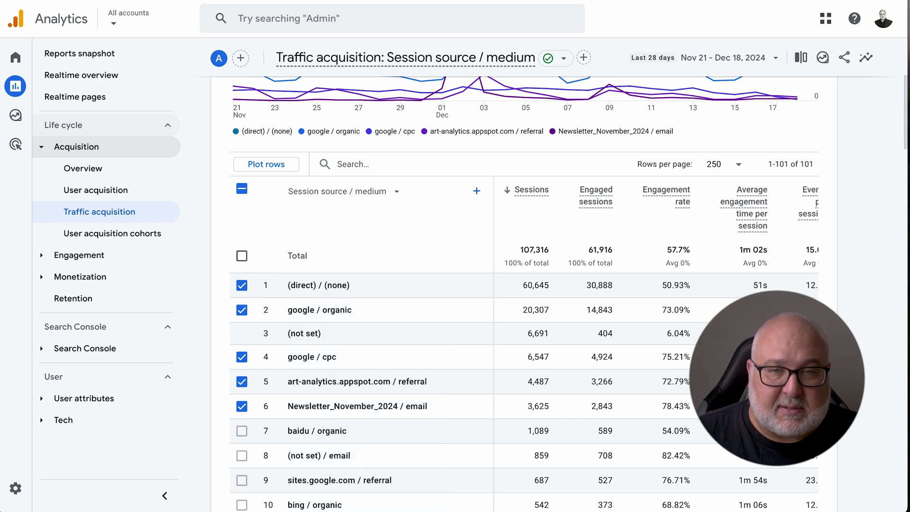
Step: Switch to the Analytics Help page and examine the default channel group rules for manual traffic, from Direct through Mobile Push Notifications
key("ctrl+Tab")
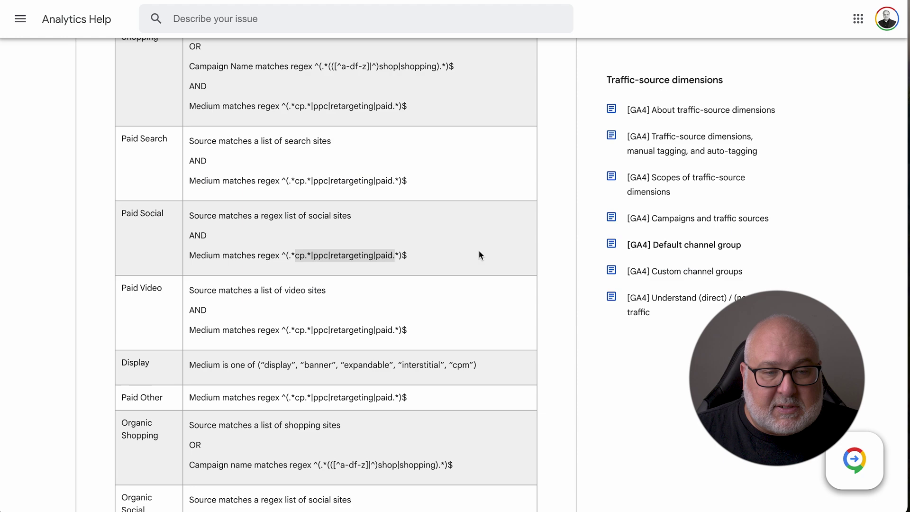
scroll(476, 255, "down", 2)
scroll(476, 255, "up", 7)
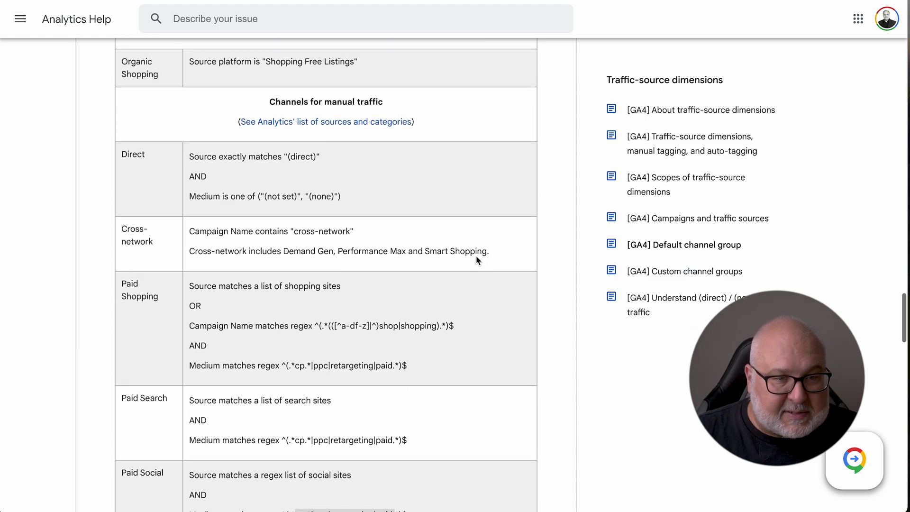
scroll(476, 255, "down", 2)
scroll(477, 260, "down", 2)
scroll(477, 259, "up", 1)
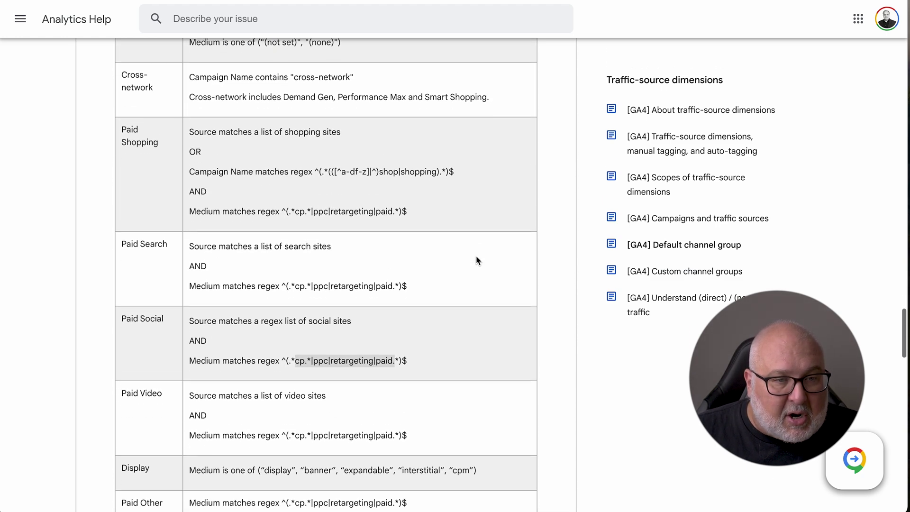
scroll(477, 260, "down", 2)
scroll(477, 260, "down", 4)
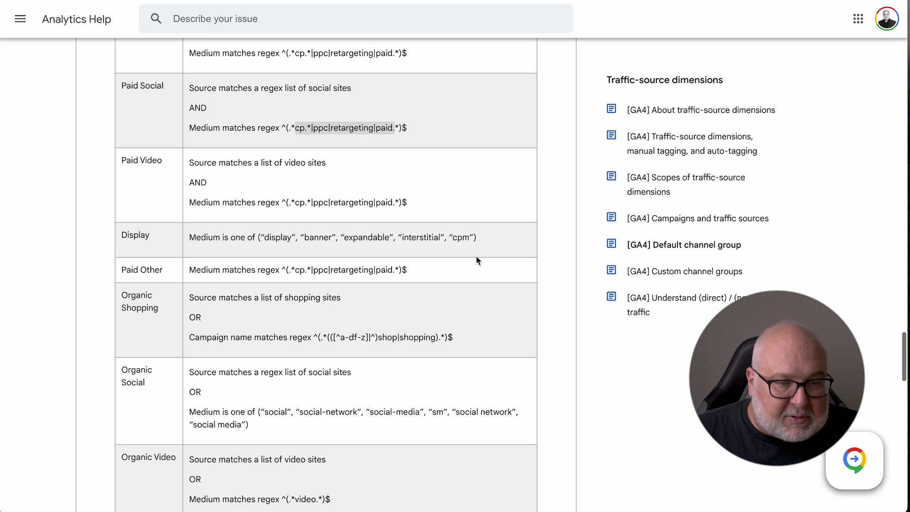
scroll(477, 260, "down", 5)
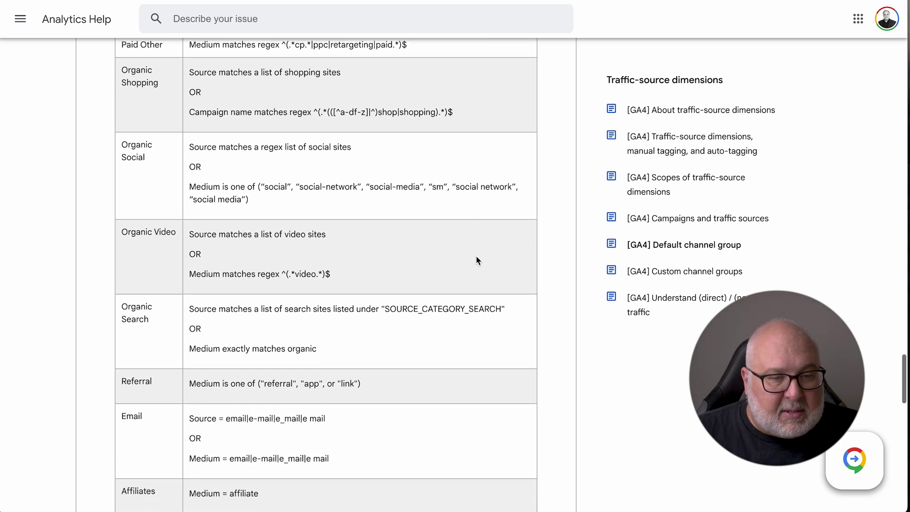
scroll(477, 260, "down", 5)
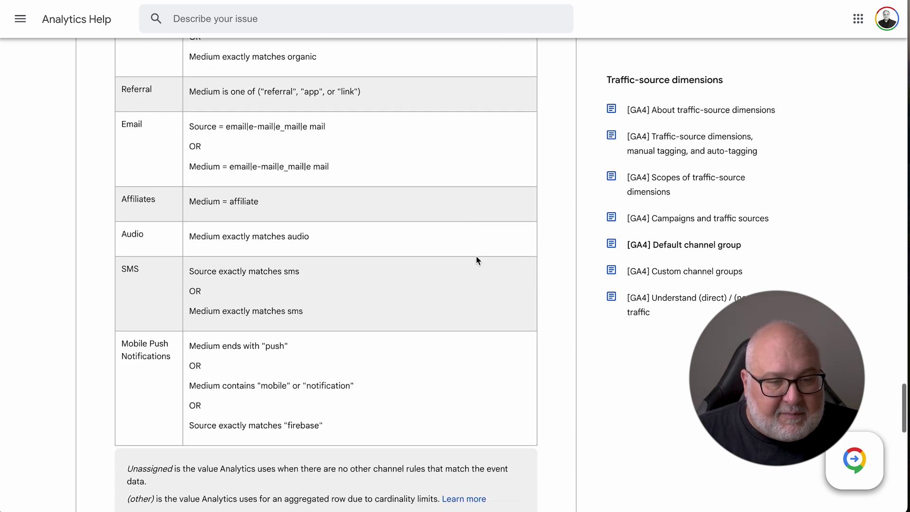
scroll(477, 259, "up", 2)
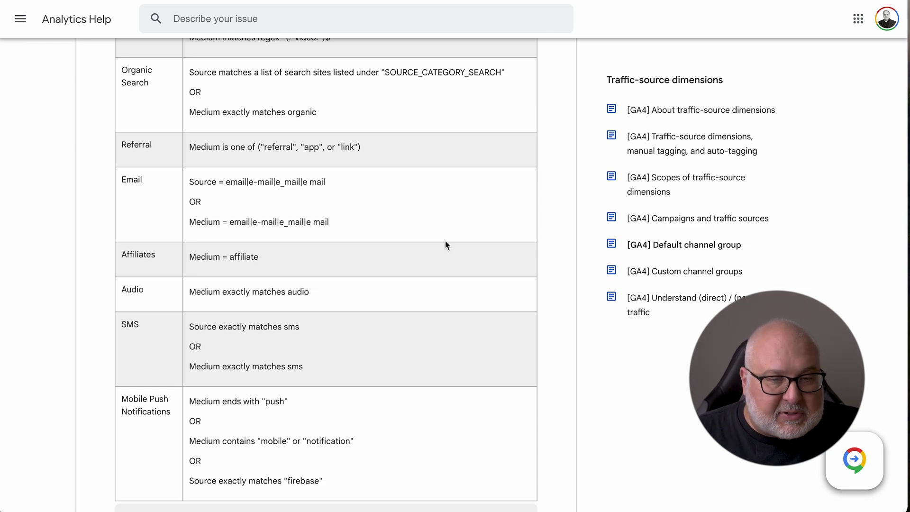
scroll(446, 245, "up", 1)
scroll(446, 245, "up", 3)
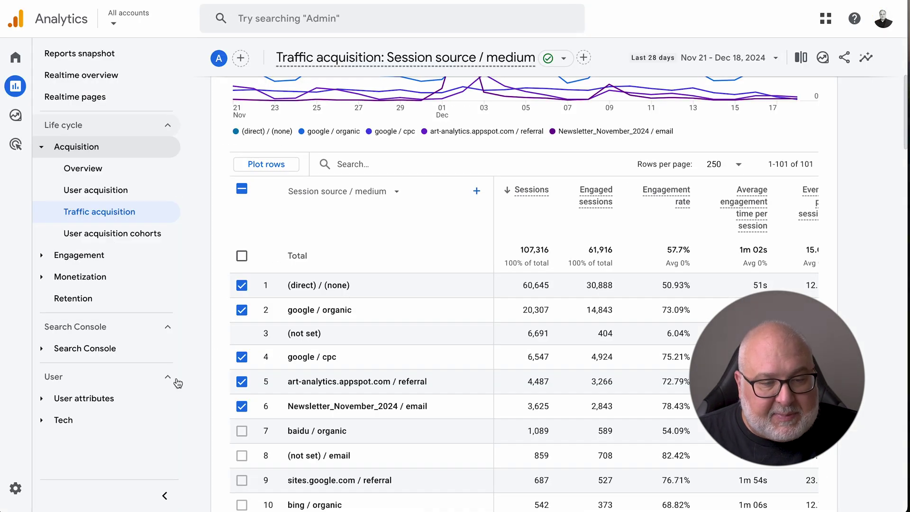
Step: Return to Google Analytics and open the Default Channel Group from the property's channel group settings
left_click(18, 491)
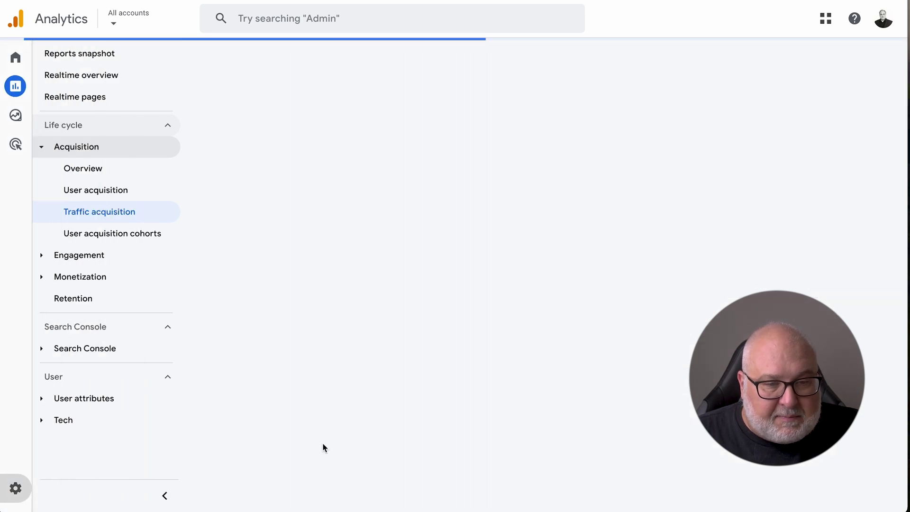
scroll(469, 383, "down", 4)
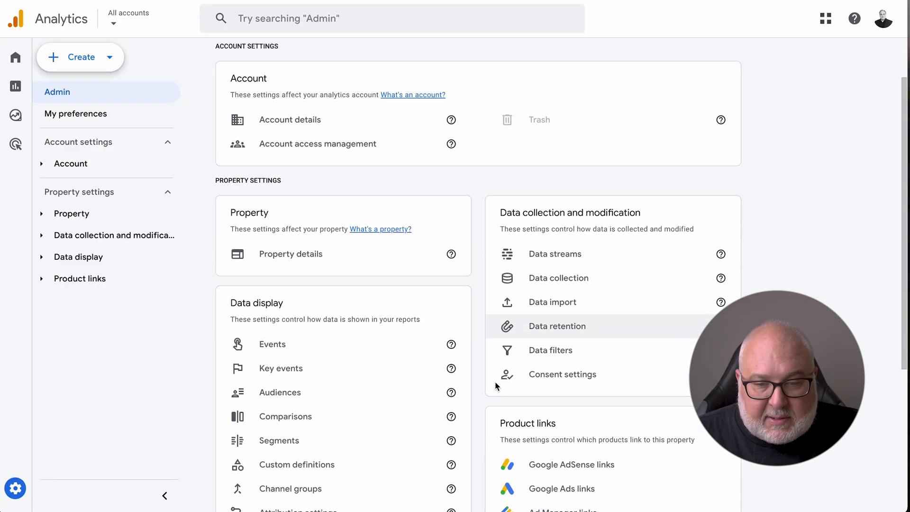
left_click(325, 368)
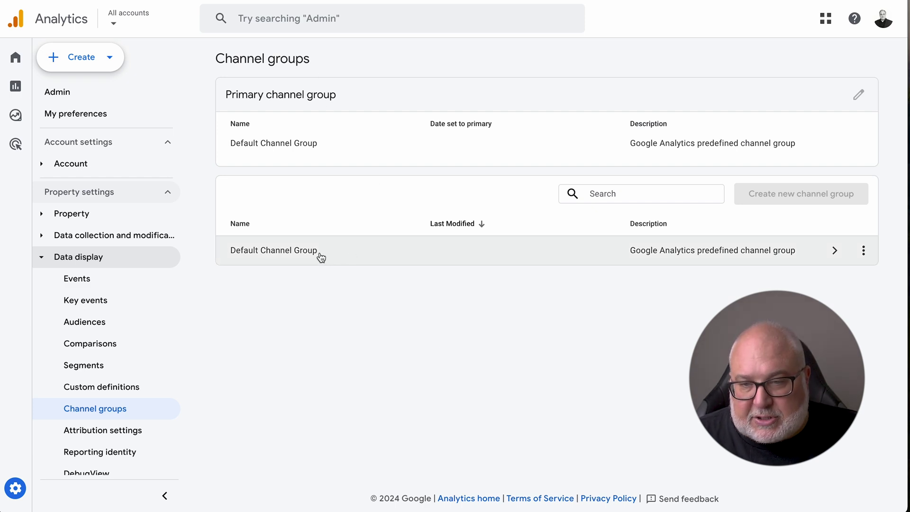
left_click(864, 250)
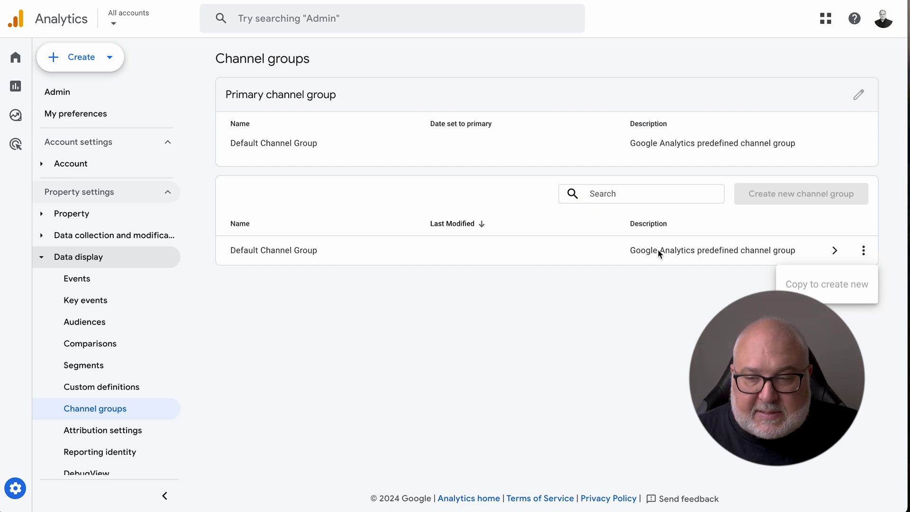
left_click(785, 253)
left_click(835, 251)
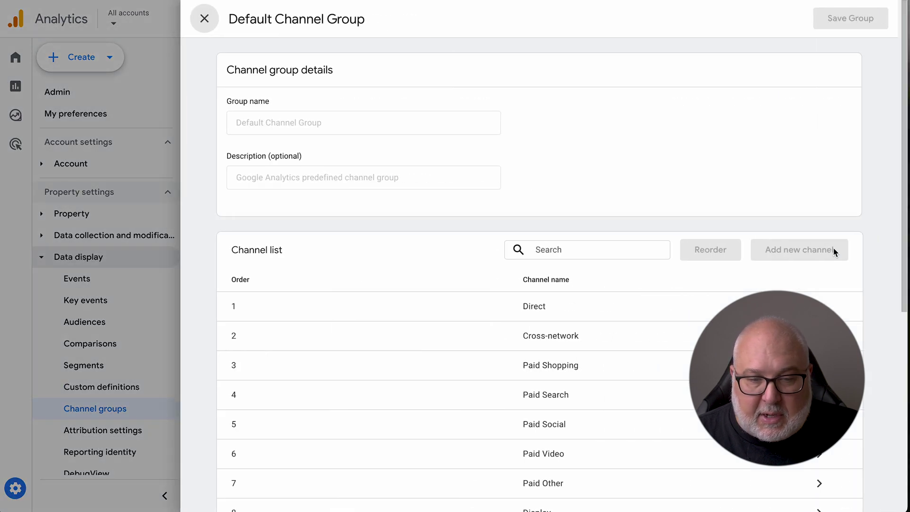
Step: Review the full channel list of the Default Channel Group and close the group's details
scroll(693, 299, "down", 7)
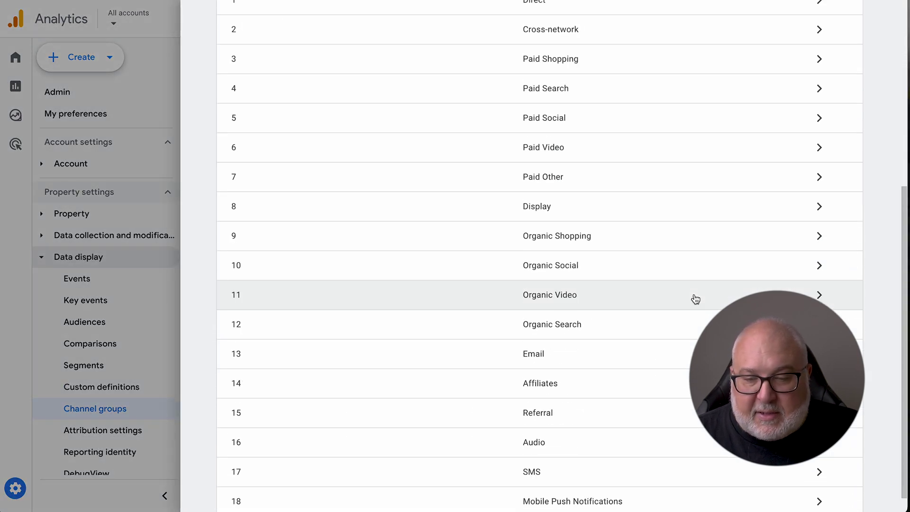
scroll(693, 299, "up", 7)
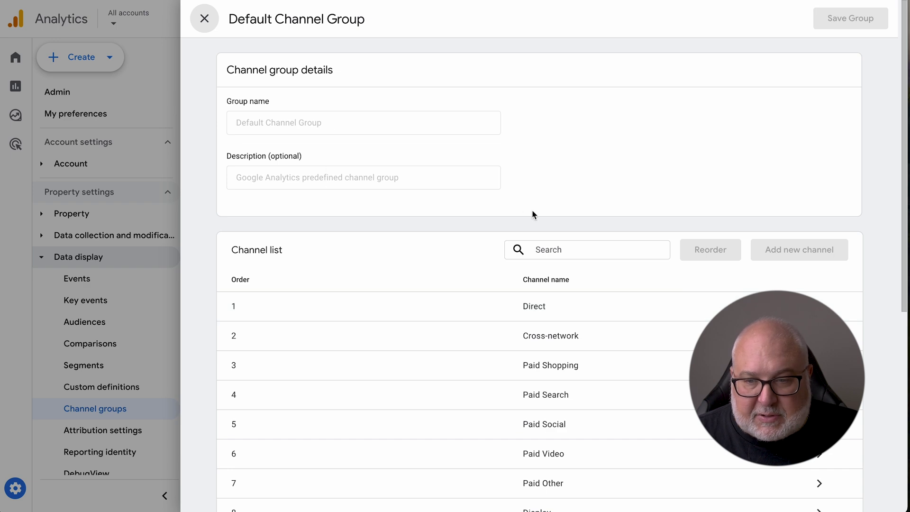
scroll(532, 215, "down", 2)
scroll(532, 216, "up", 2)
scroll(532, 216, "down", 7)
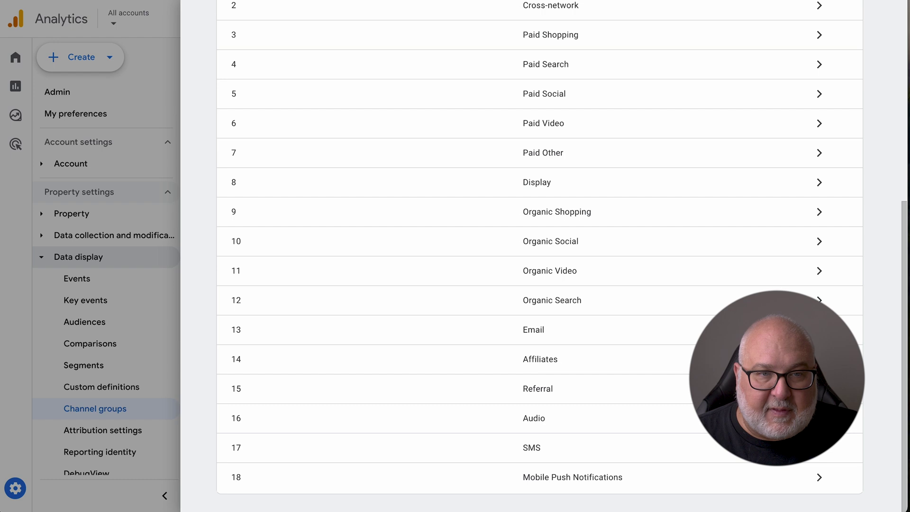
left_click(176, 39)
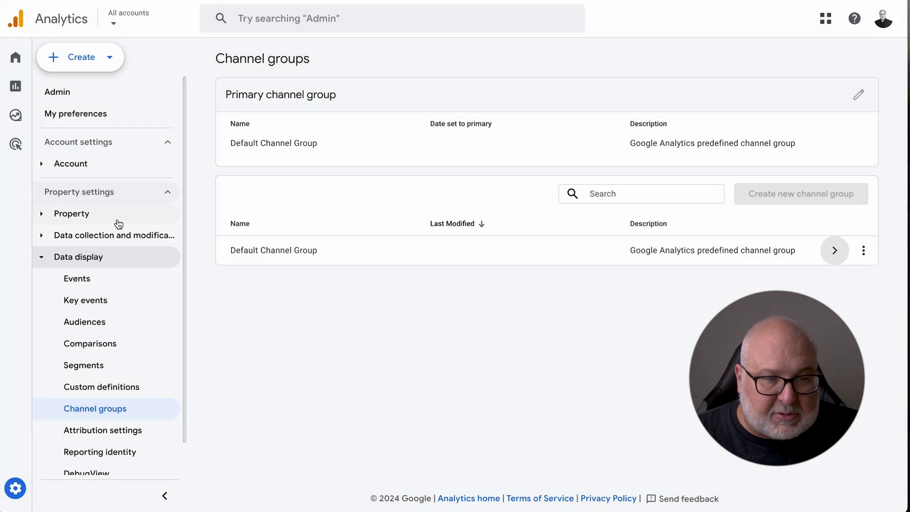
Step: Open the Traffic acquisition report and bring its channel group table into view
left_click(33, 87)
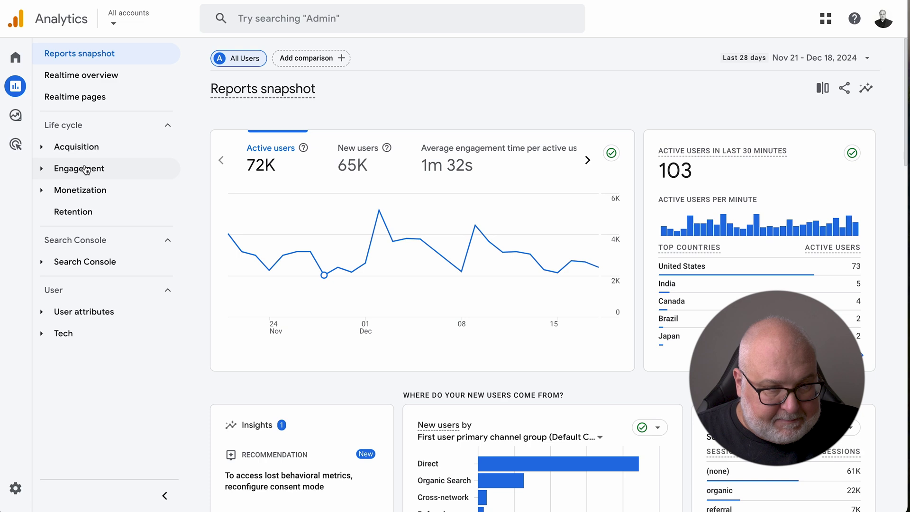
left_click(86, 148)
left_click(99, 211)
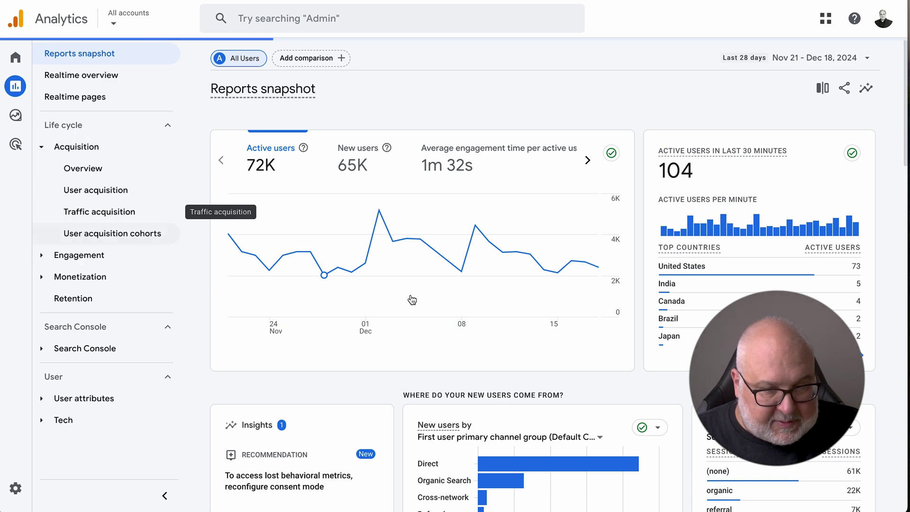
scroll(376, 372, "down", 2)
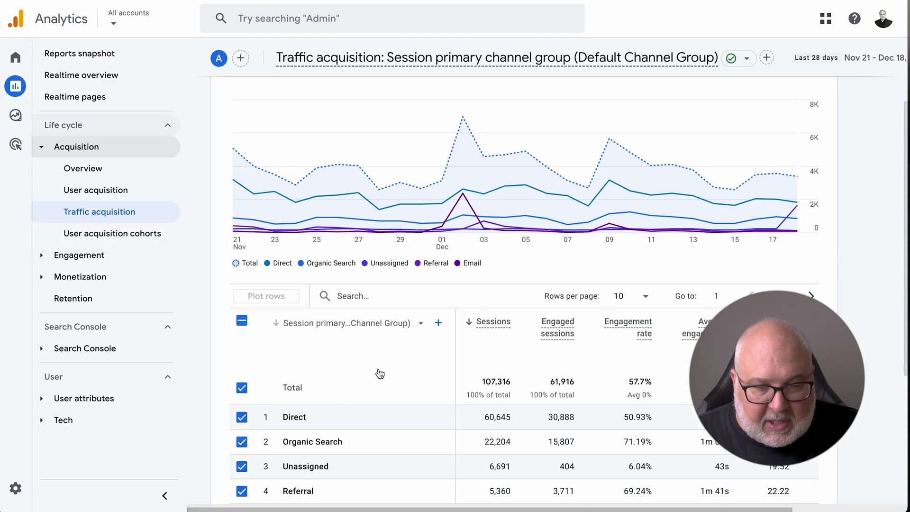
Step: Examine the available session dimensions, including primary and default channel group, and the channel rows of the Traffic acquisition table
left_click(401, 326)
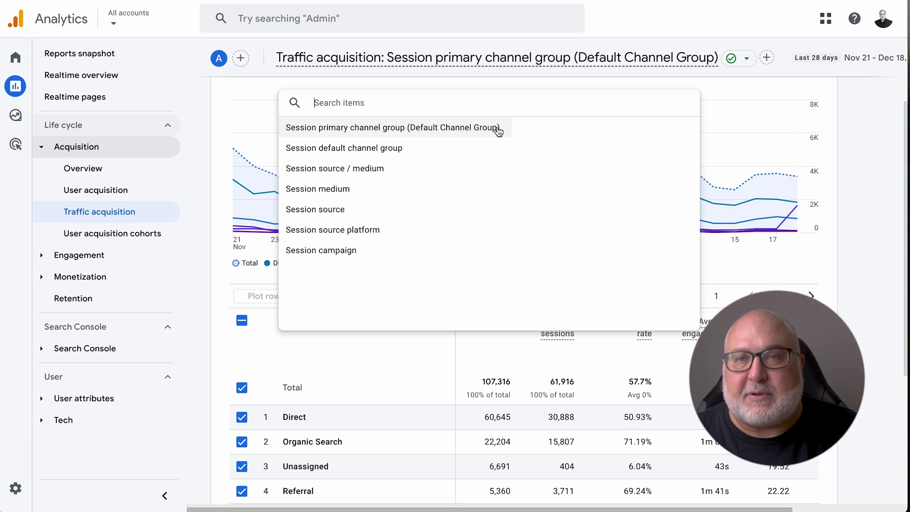
left_click(867, 142)
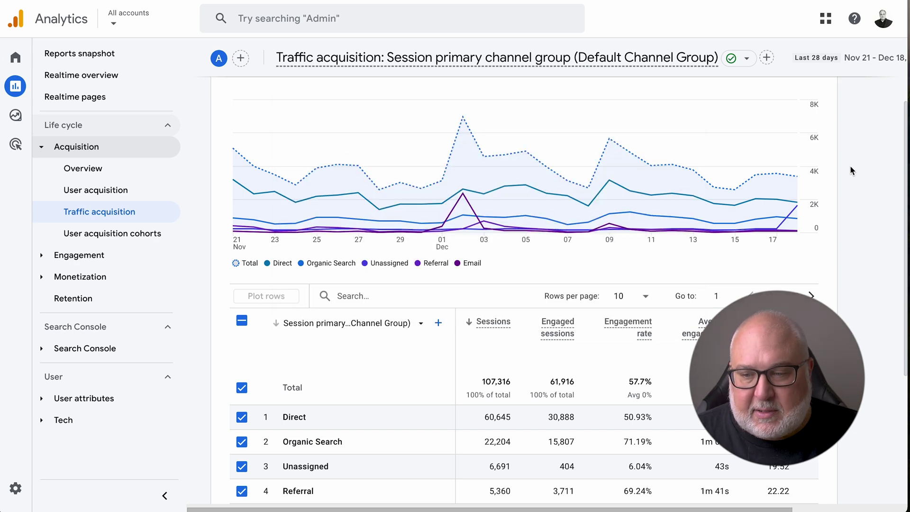
scroll(851, 171, "down", 3)
scroll(853, 170, "down", 1)
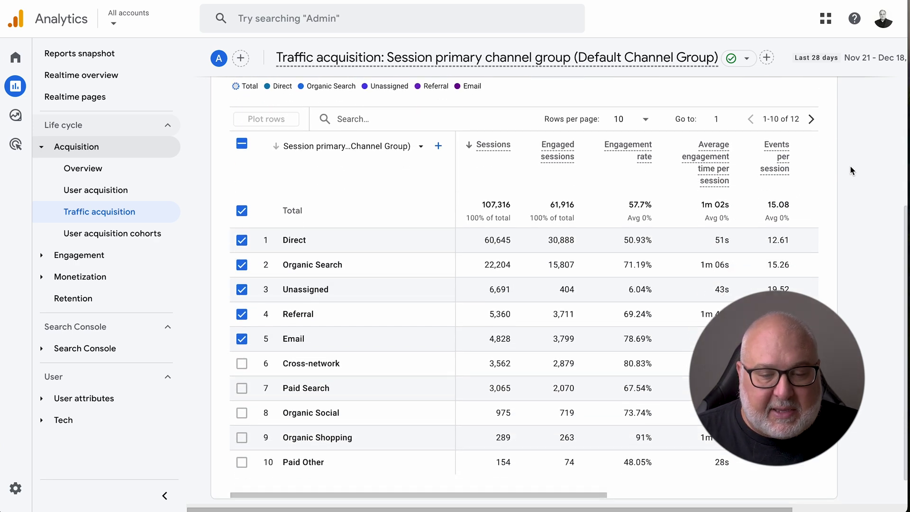
scroll(852, 170, "down", 1)
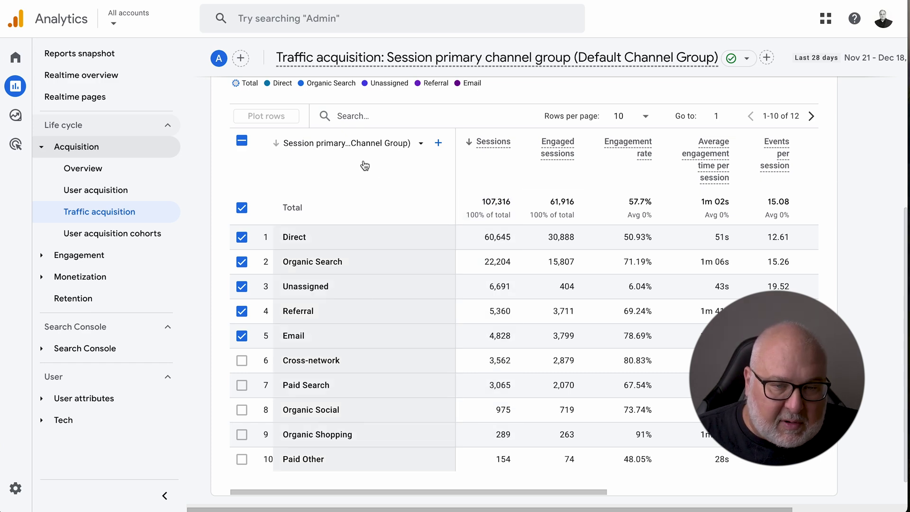
left_click(359, 142)
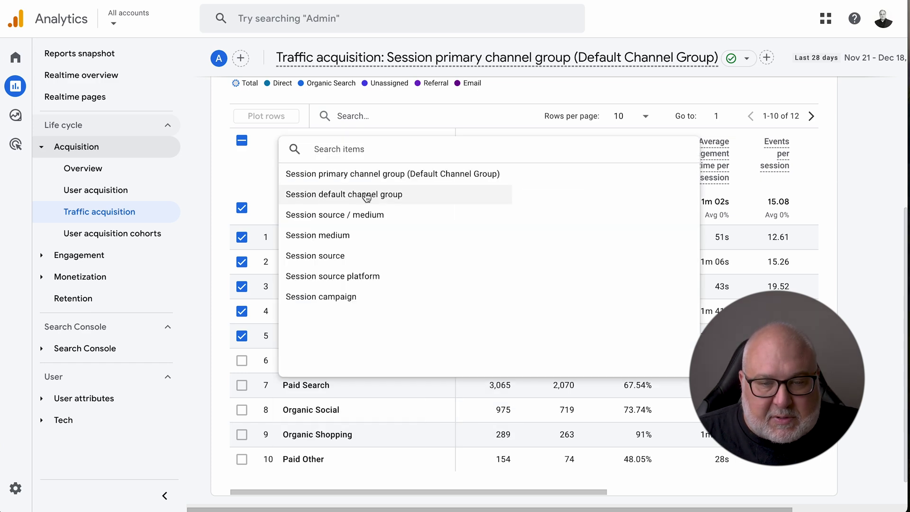
left_click(846, 224)
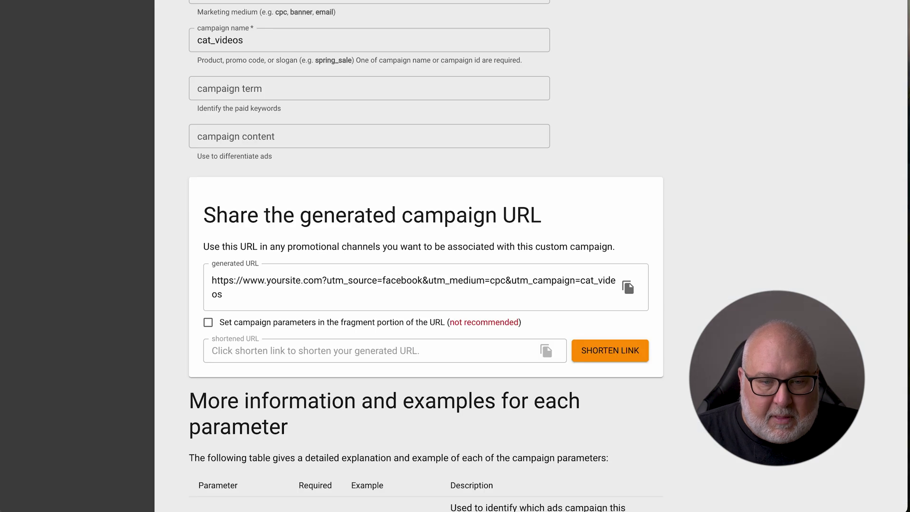
Step: Switch to the campaign URL builder and review the filled-in website URL, source, medium and campaign name fields
scroll(639, 147, "up", 5)
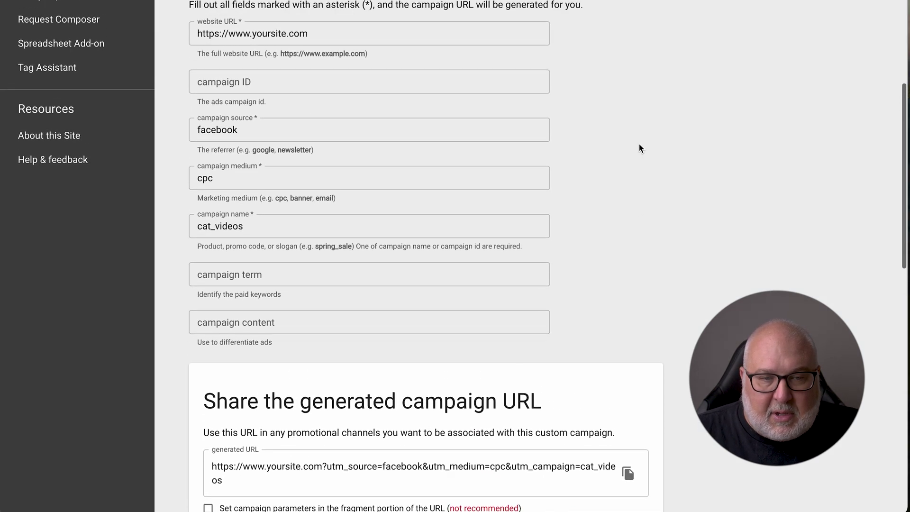